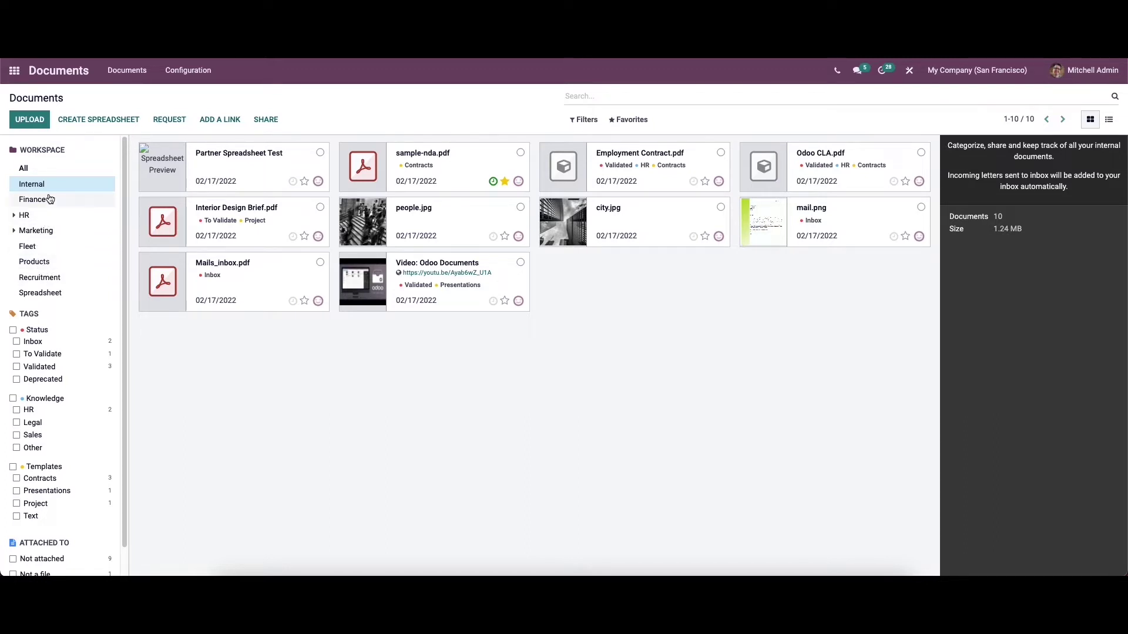
# Browse the documents in the Finance and HR workspaces and return to the Internal workspace.
pyautogui.click(52, 200)
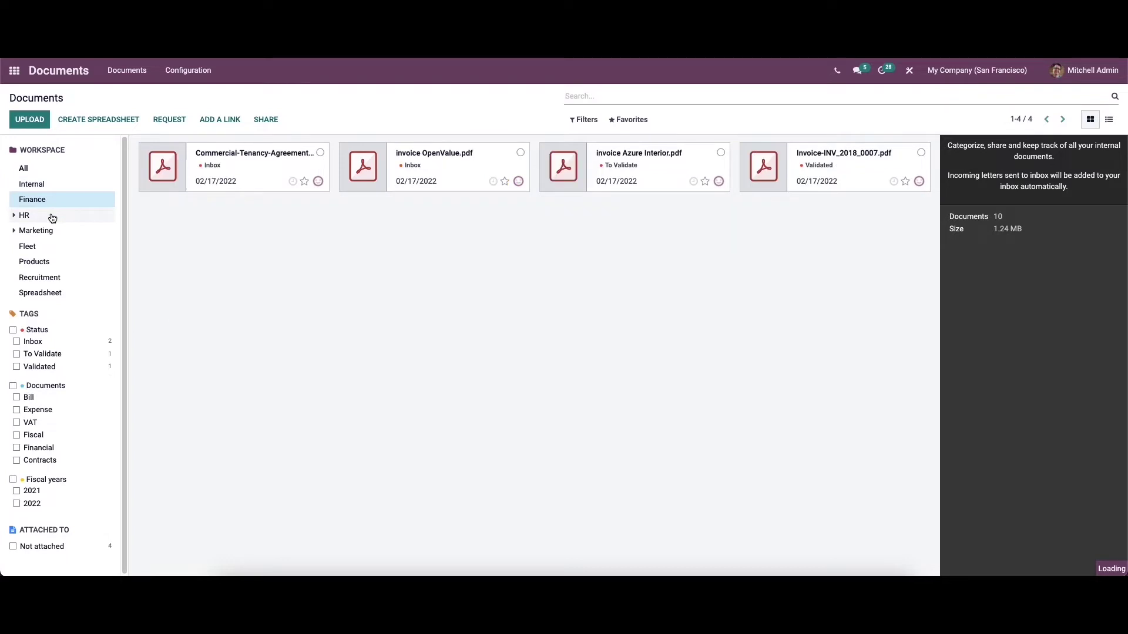
pyautogui.click(50, 215)
pyautogui.click(64, 185)
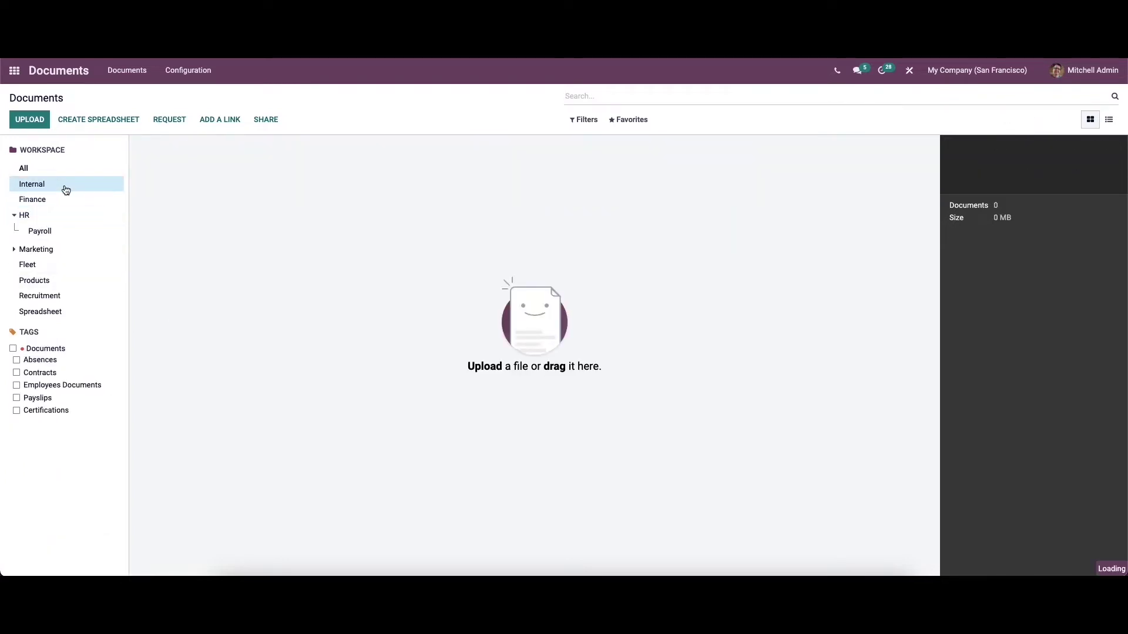
# Try the Not attached and Not a file filters on the Internal workspace's documents.
pyautogui.scroll(-1, 63, 300)
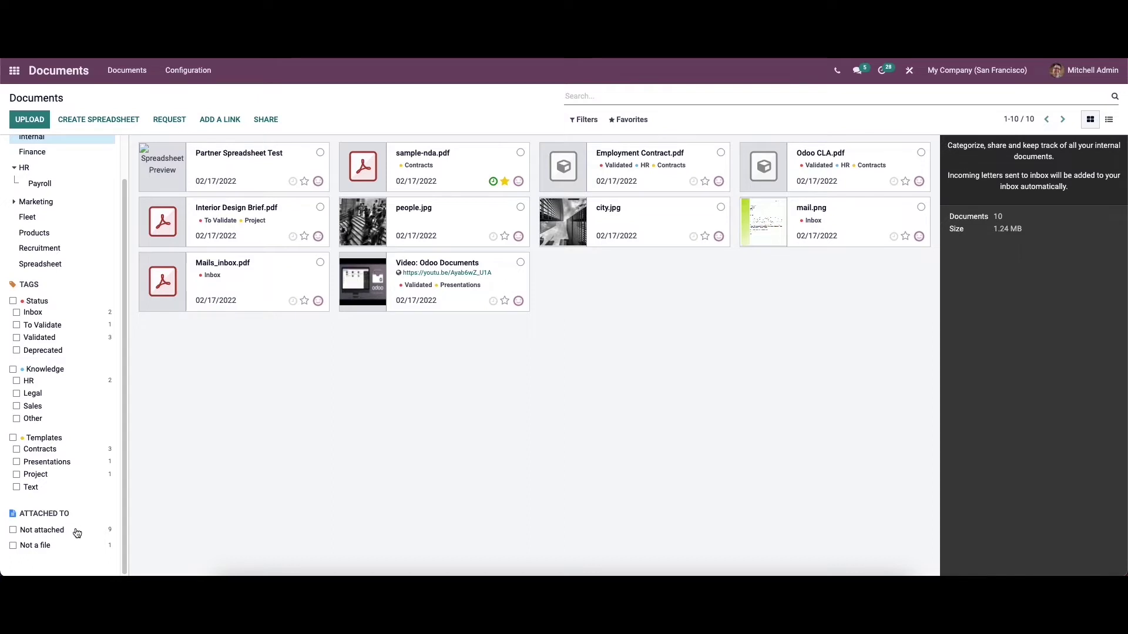
pyautogui.click(13, 531)
pyautogui.click(13, 544)
pyautogui.click(13, 531)
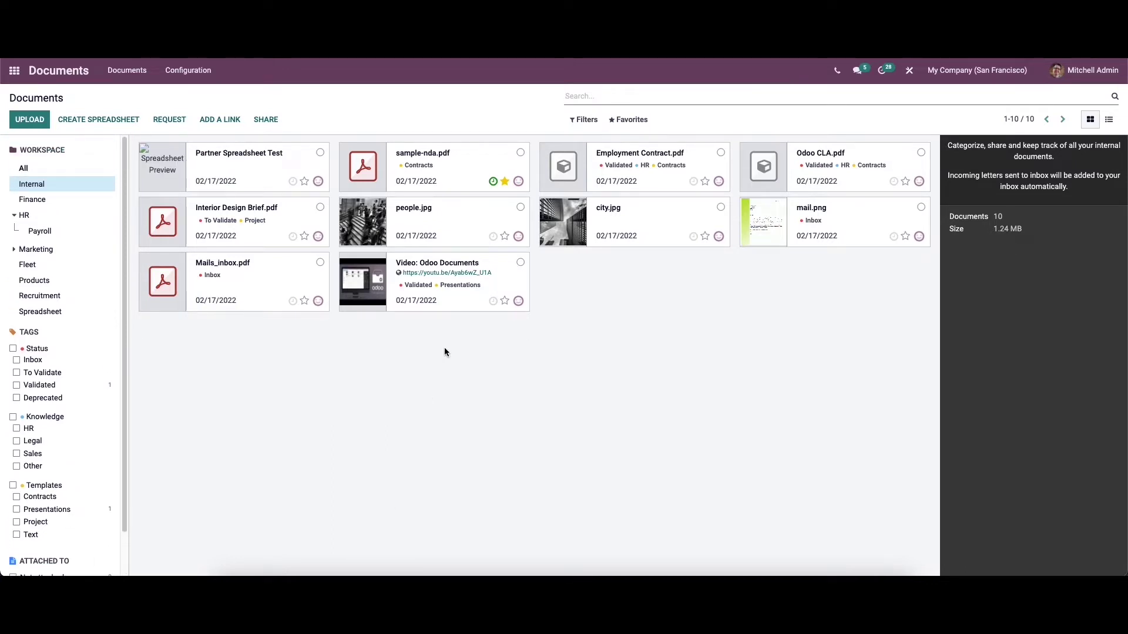
# Preview sample-nda.pdf, close the preview, and select the file to view its details.
pyautogui.click(374, 176)
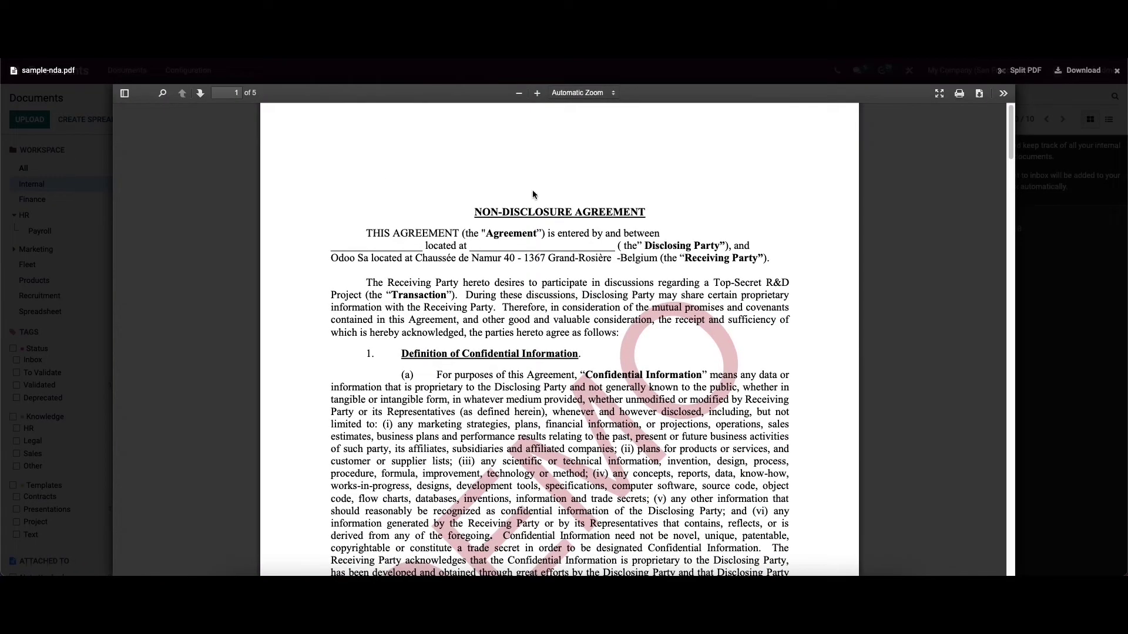
pyautogui.click(1116, 72)
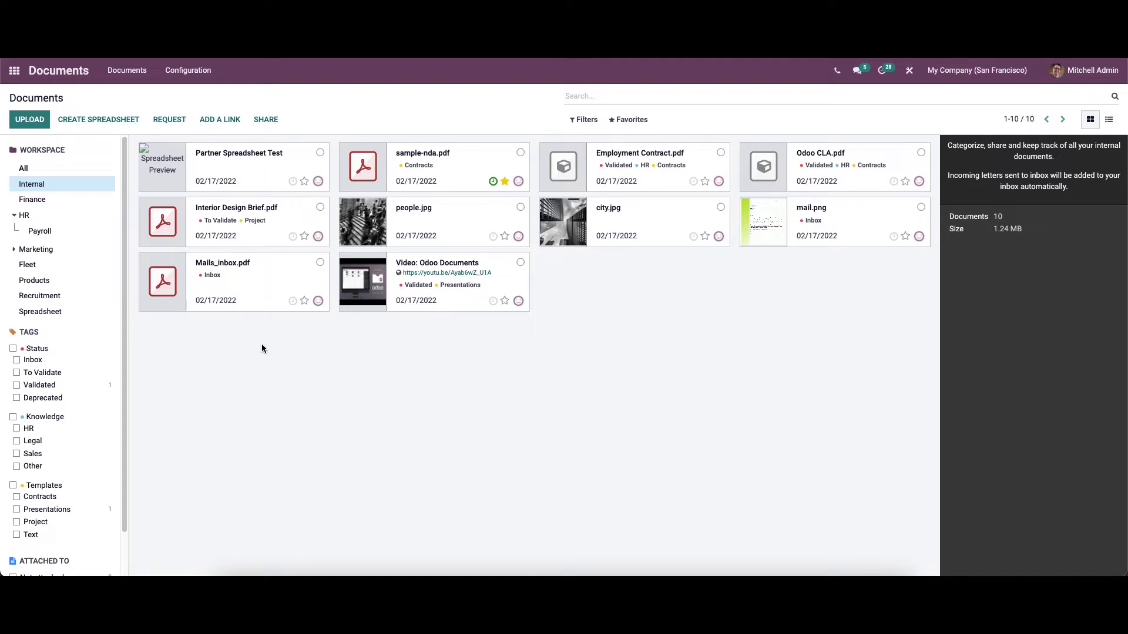
pyautogui.click(444, 175)
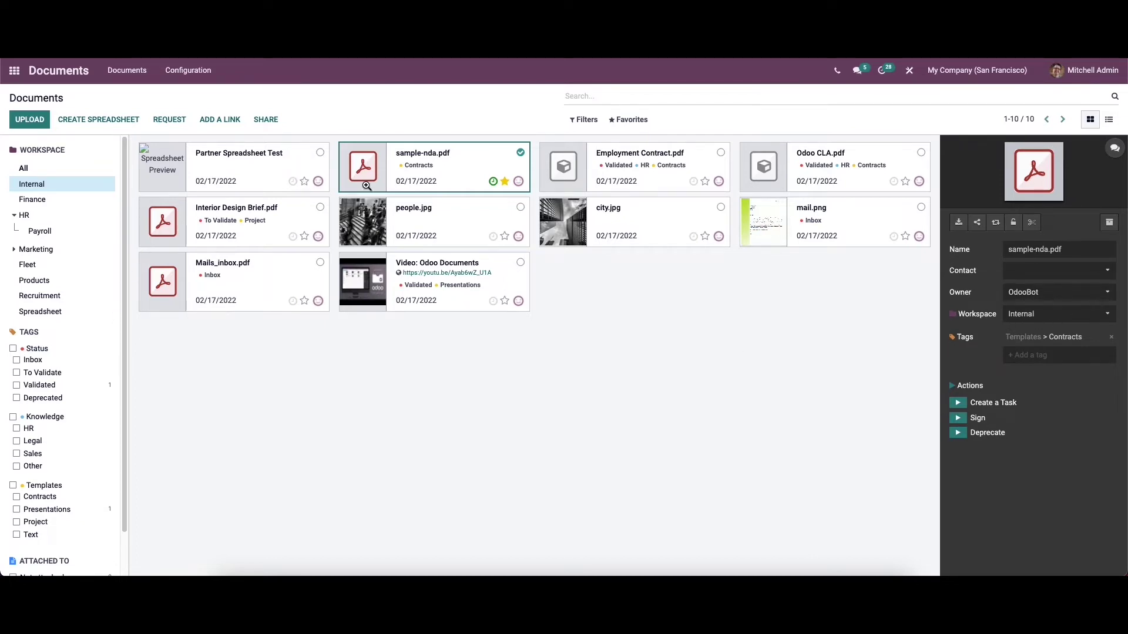
# Schedule an Email activity on people.jpg.
pyautogui.click(493, 236)
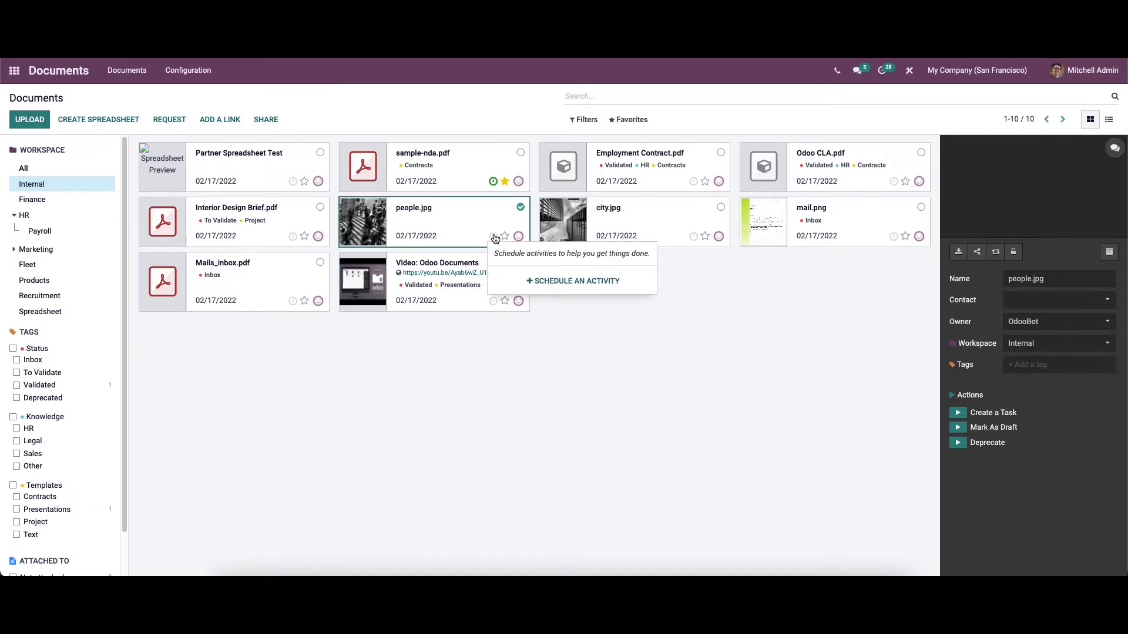
pyautogui.click(542, 281)
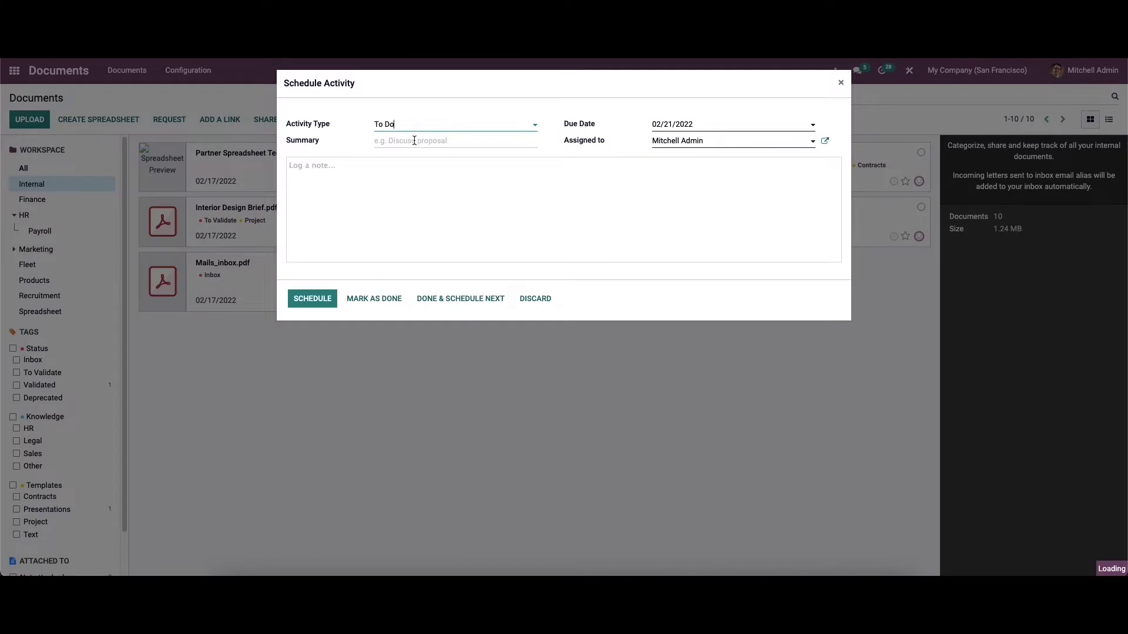
pyautogui.click(415, 143)
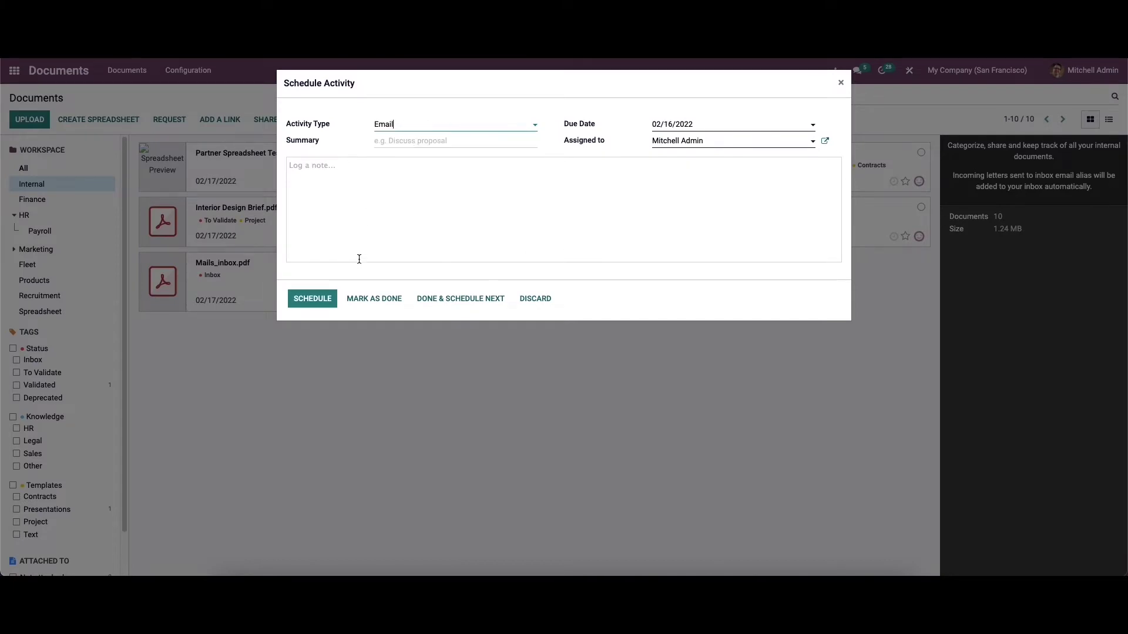
pyautogui.click(301, 303)
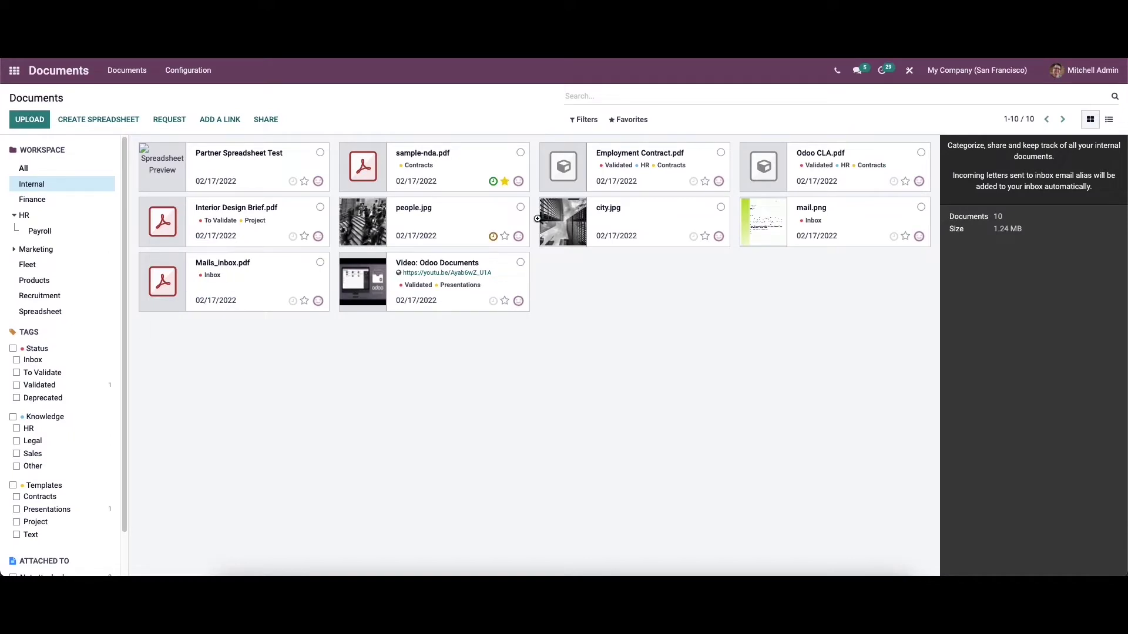
# Mark people.jpg as a favorite, and open and close the chat with its owner.
pyautogui.click(506, 238)
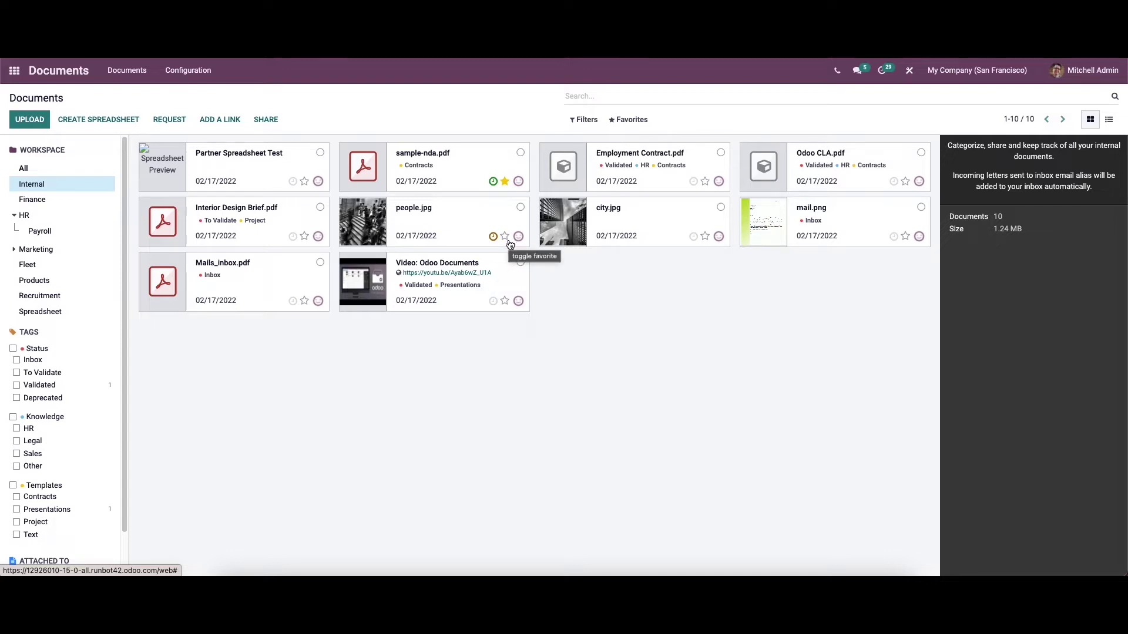
pyautogui.click(507, 238)
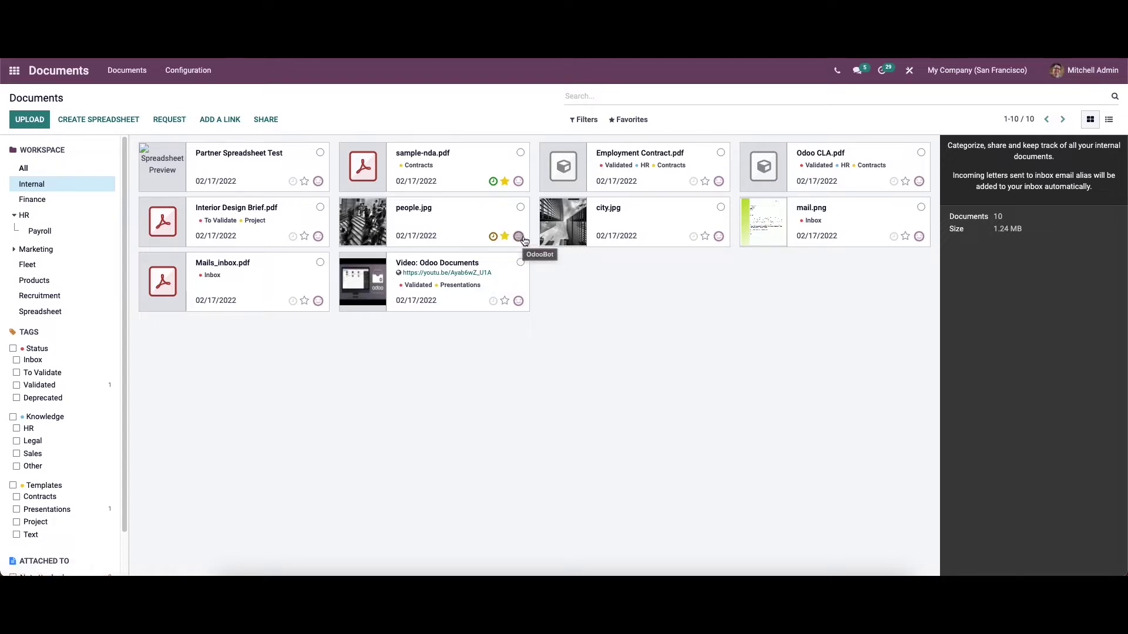
pyautogui.click(519, 237)
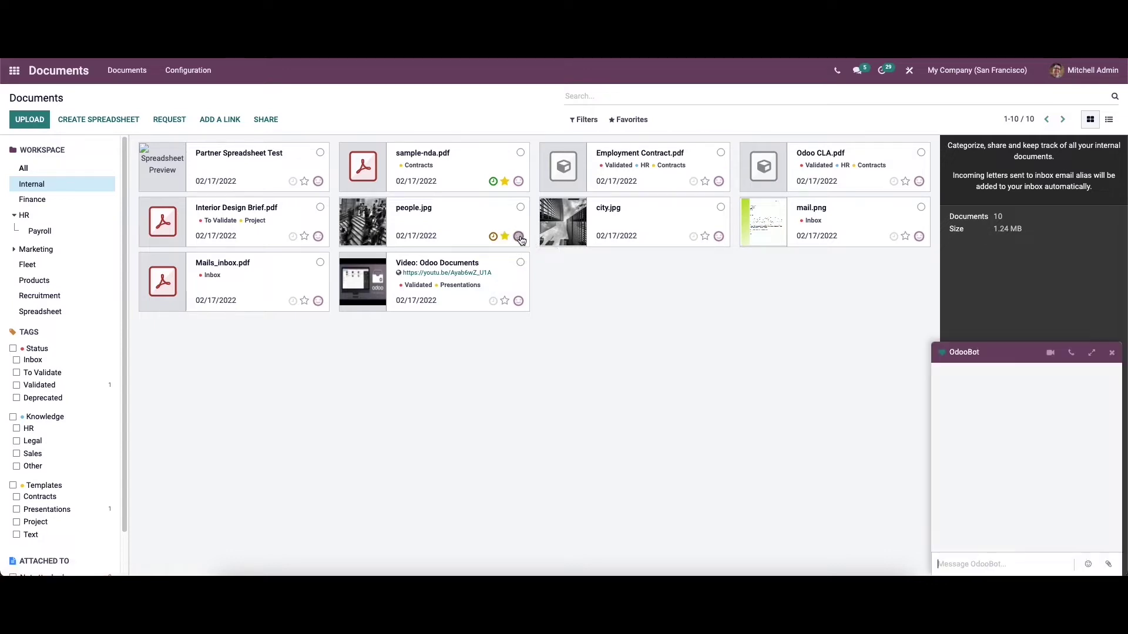
pyautogui.click(1111, 353)
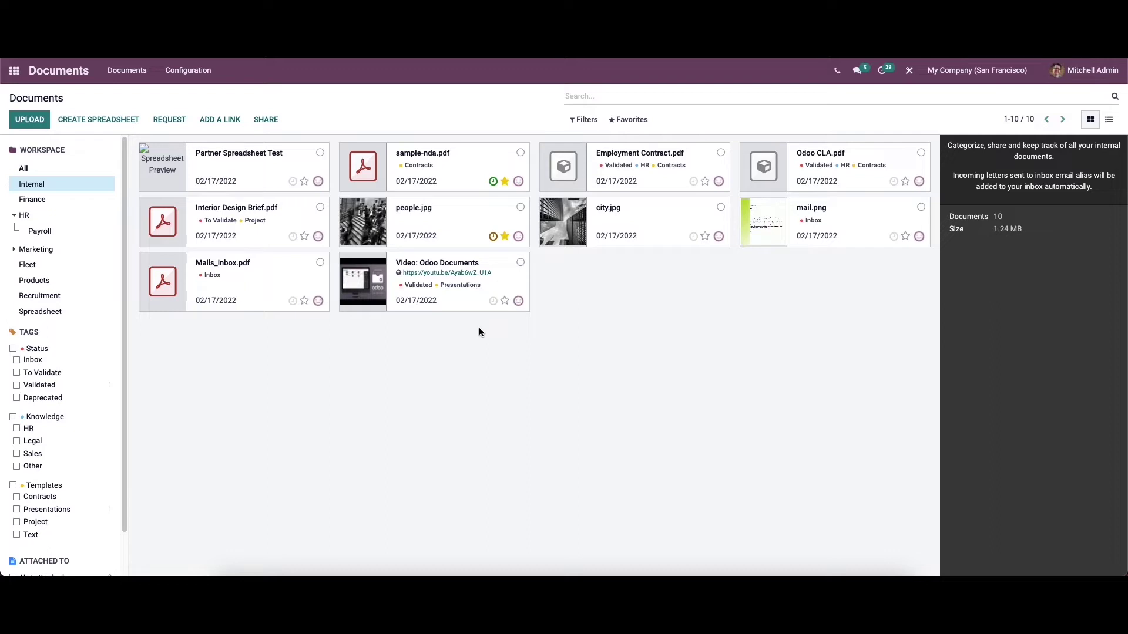
# View the Internal documents as a list and return to the kanban card view.
pyautogui.click(1110, 120)
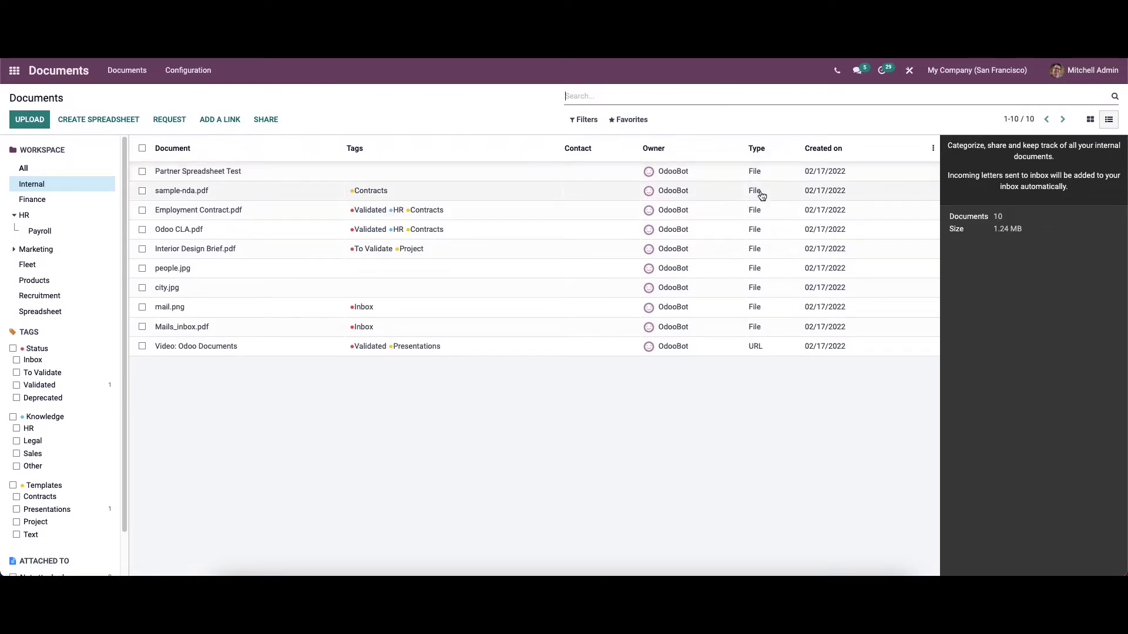
pyautogui.click(1089, 120)
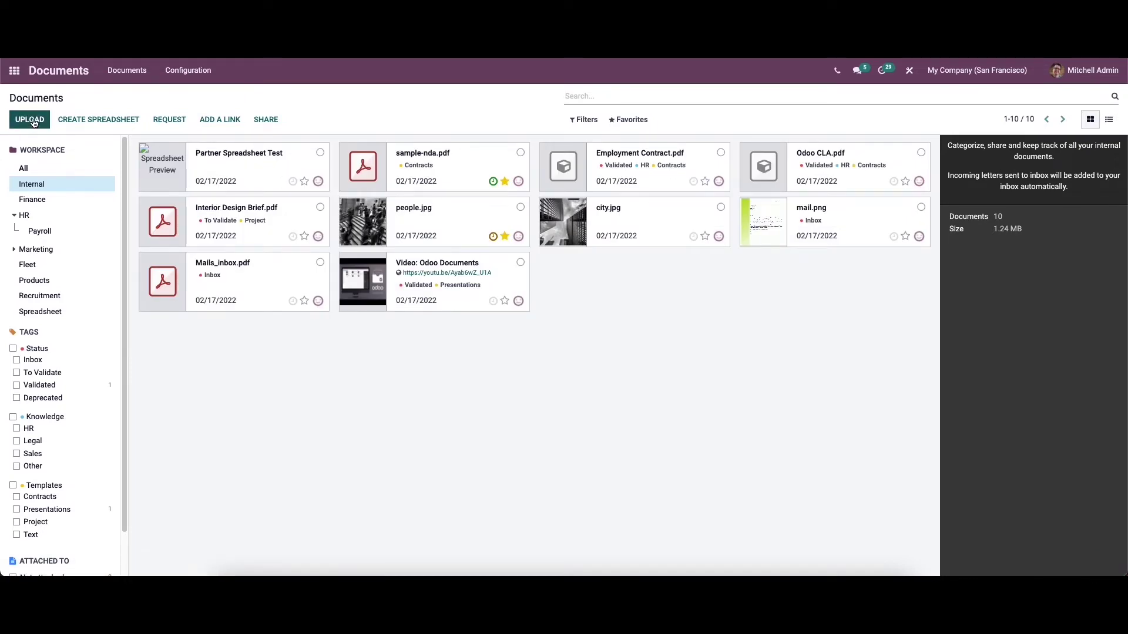
# Review the Files Centralization settings for Human Resources, Product, Project, Spreadsheets, Recruitment and Accounting.
pyautogui.click(197, 73)
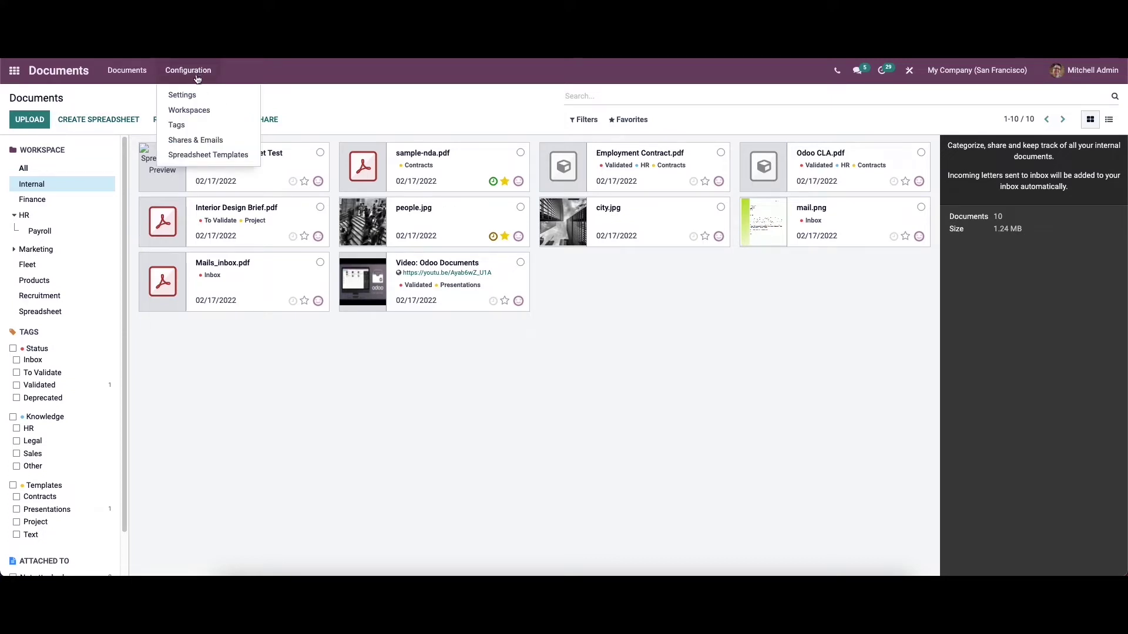
pyautogui.click(195, 95)
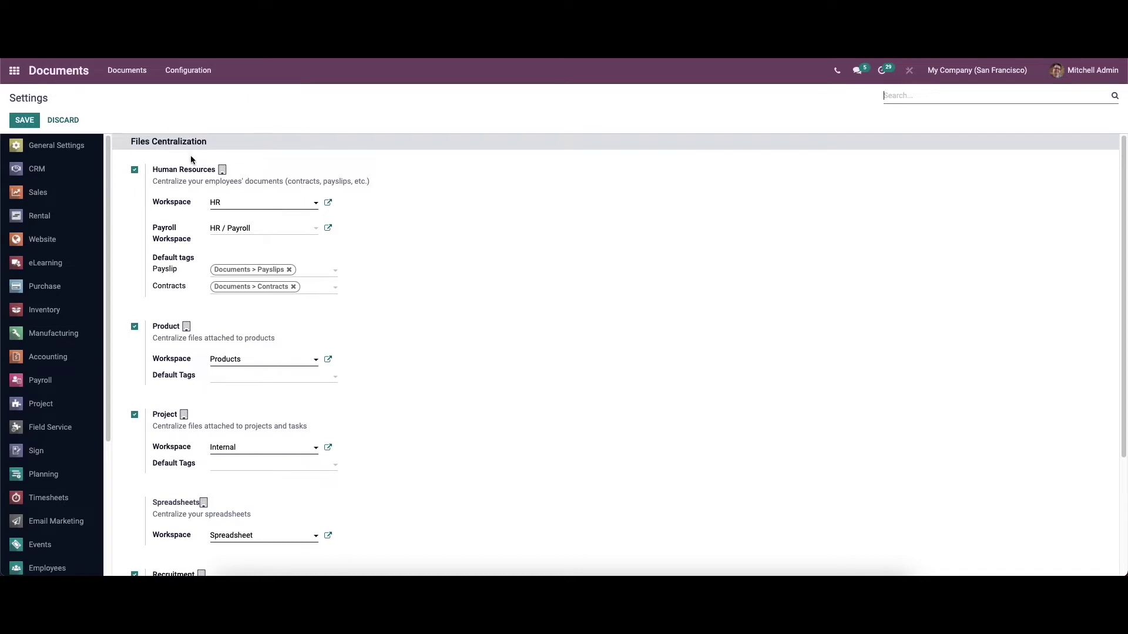
pyautogui.scroll(-1, 192, 194)
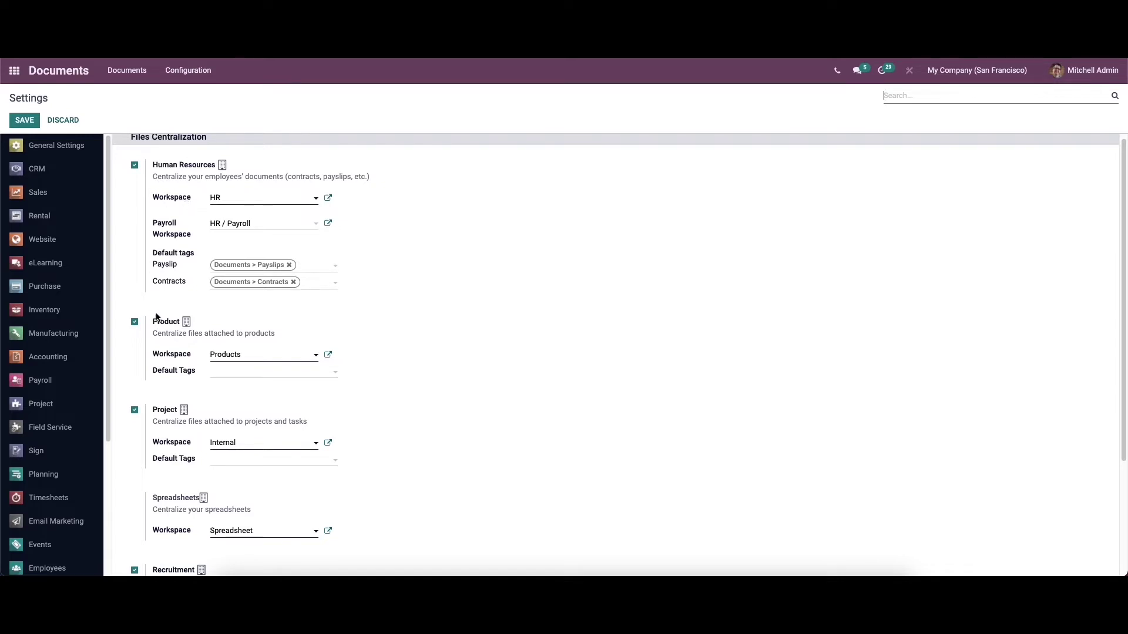
pyautogui.scroll(-3, 158, 311)
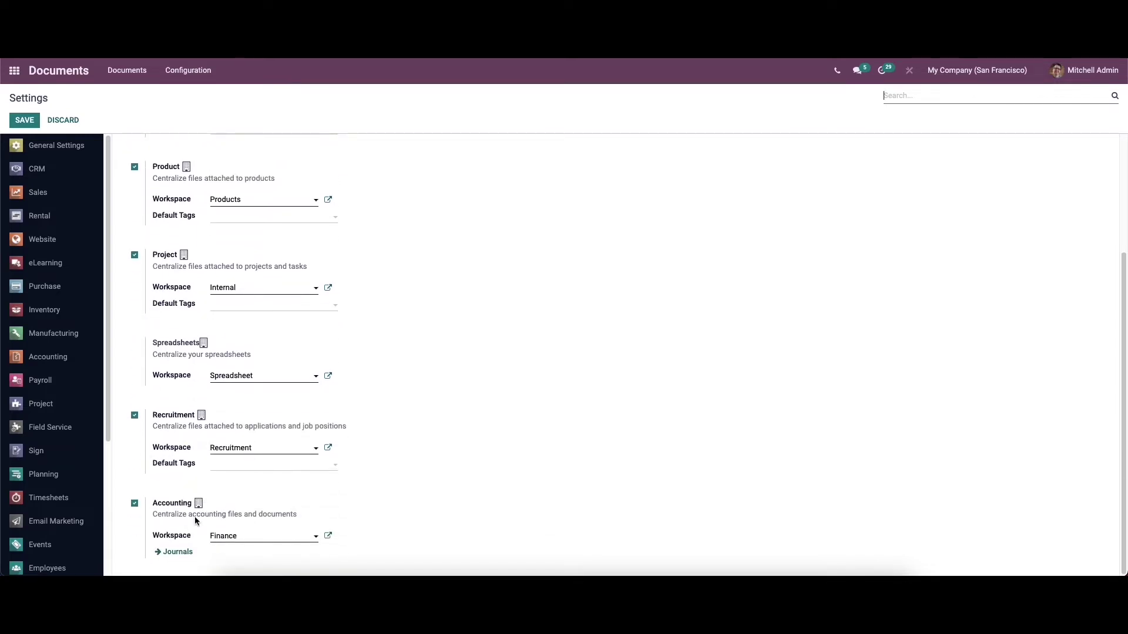
pyautogui.scroll(3, 178, 515)
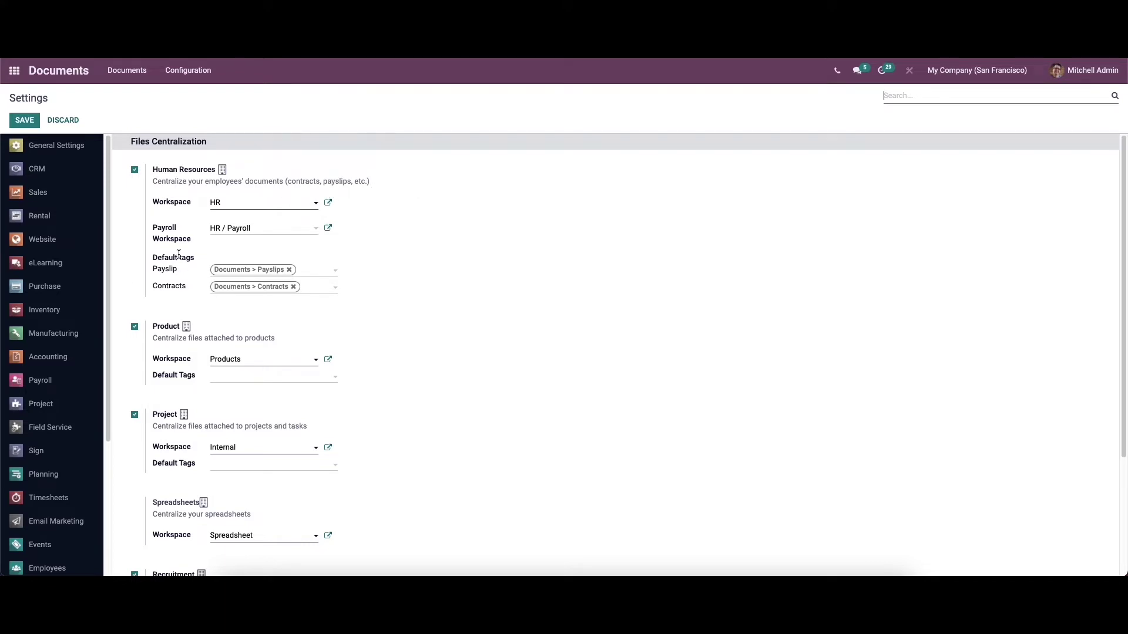
pyautogui.scroll(-2, 178, 254)
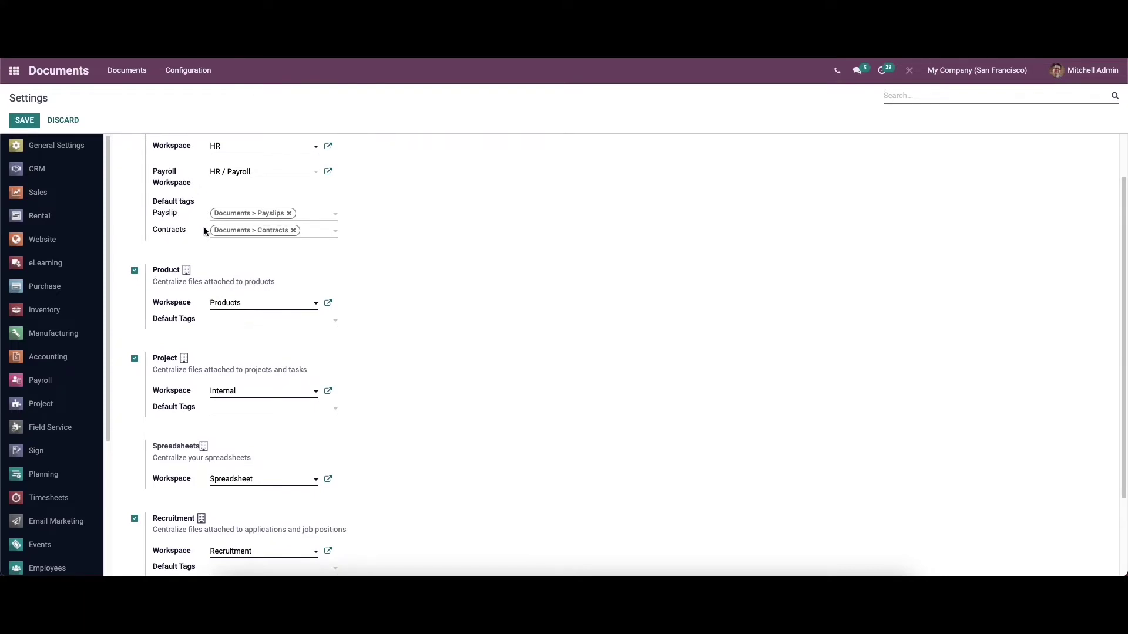
pyautogui.scroll(-3, 224, 236)
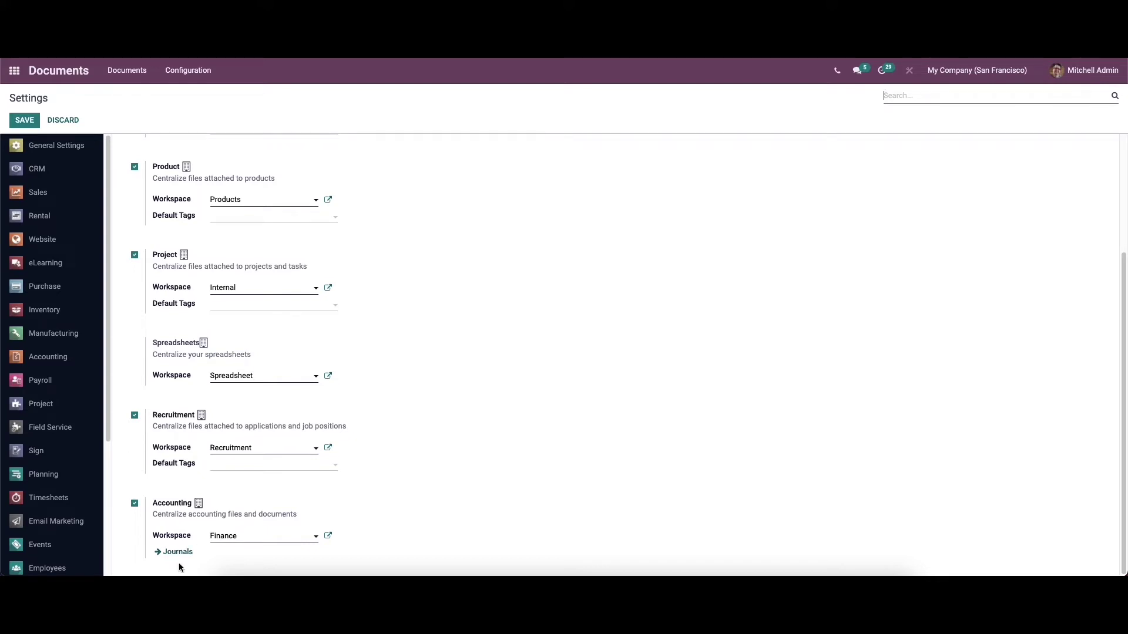
pyautogui.scroll(3, 176, 562)
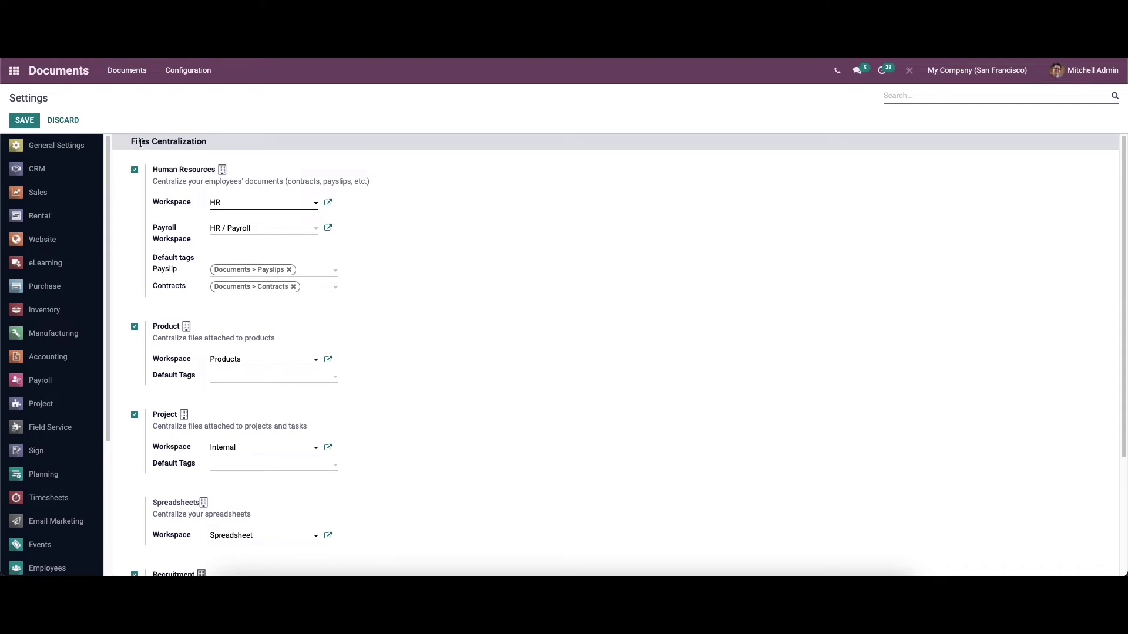
# Open the Internal workspace from the configured workspaces in edit mode.
pyautogui.click(196, 71)
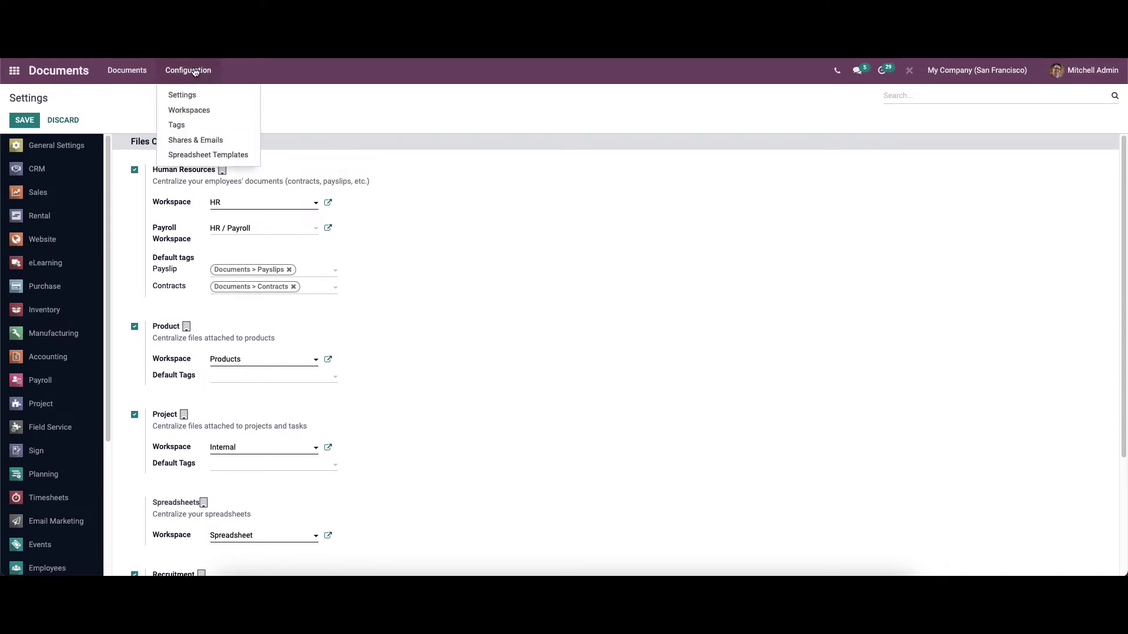
pyautogui.click(189, 111)
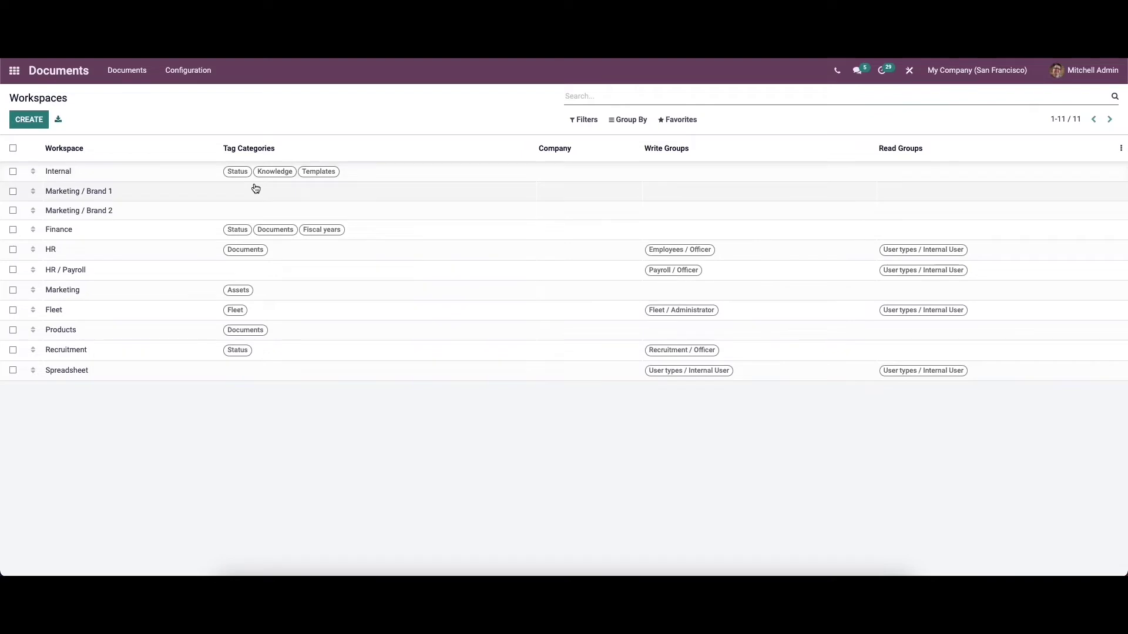
pyautogui.click(109, 174)
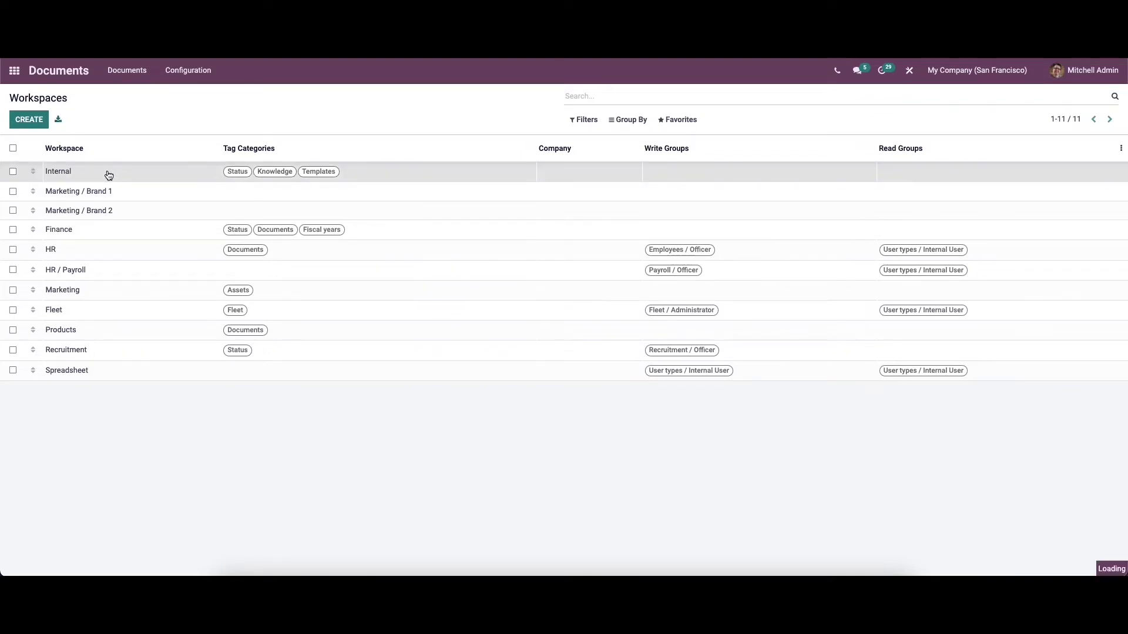
pyautogui.click(23, 121)
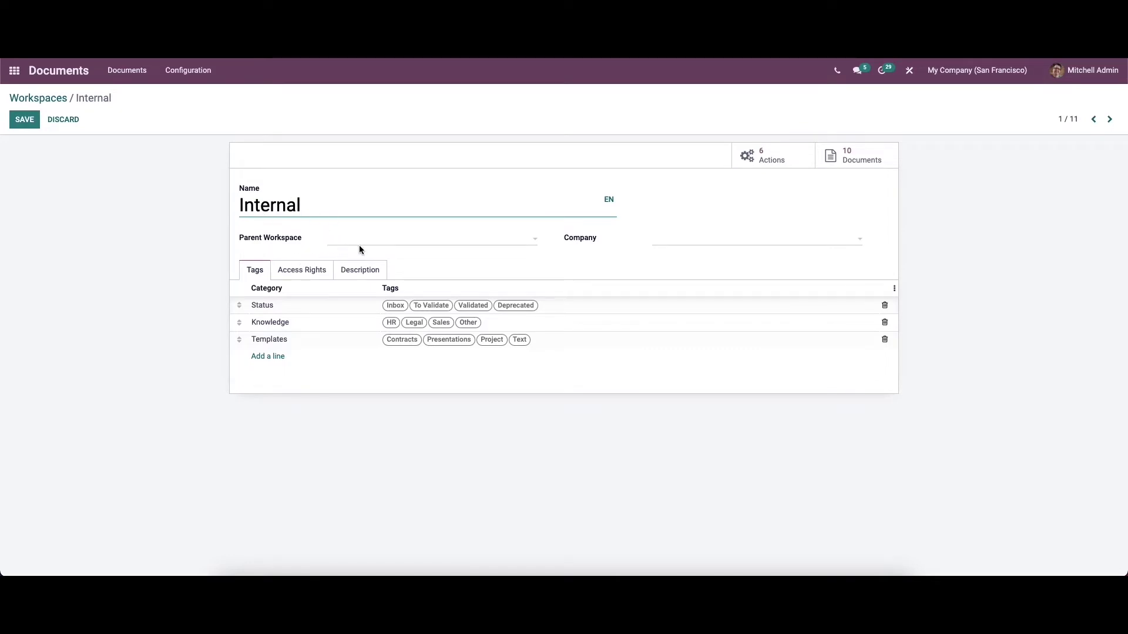
# Check the Internal workspace's Company field, and open a blank tag category form and discard it.
pyautogui.click(700, 243)
pyautogui.click(695, 232)
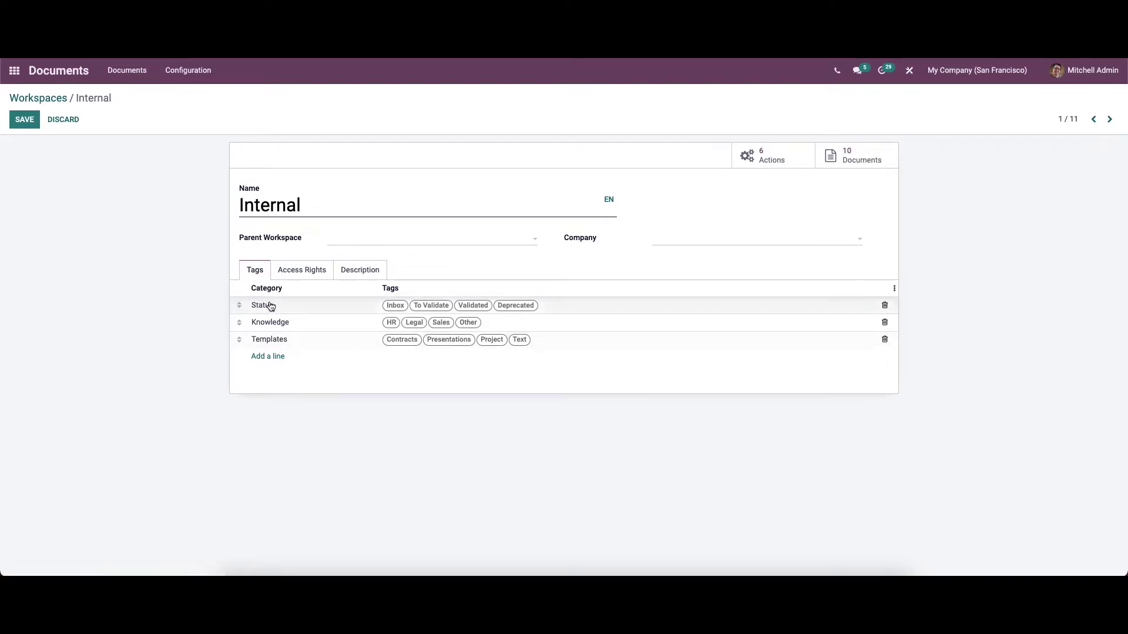
pyautogui.click(273, 358)
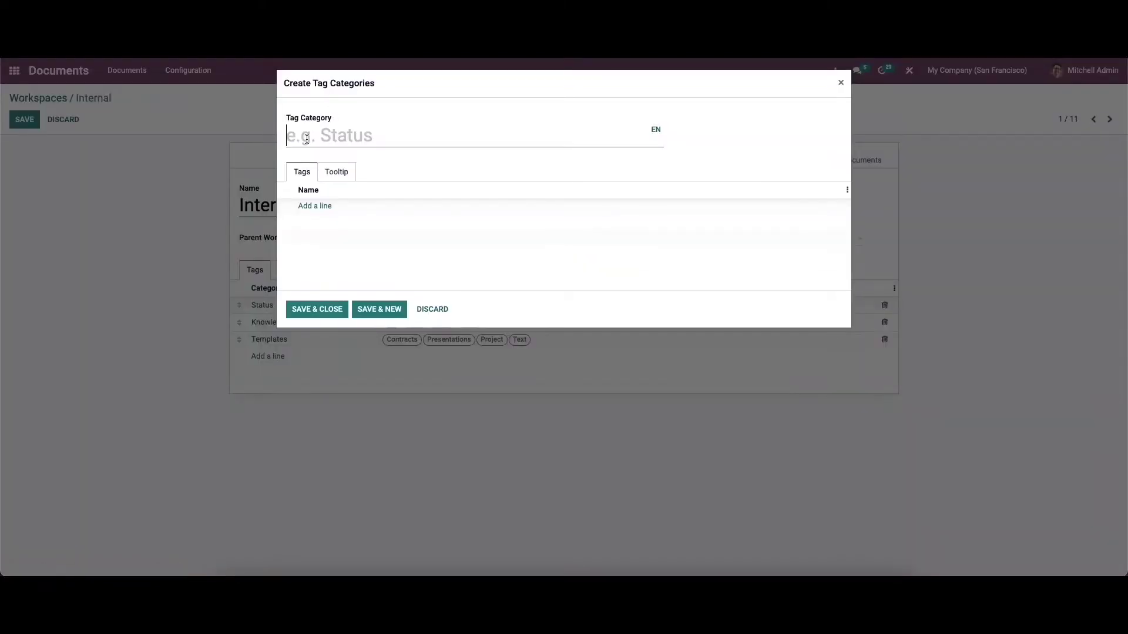
pyautogui.click(432, 310)
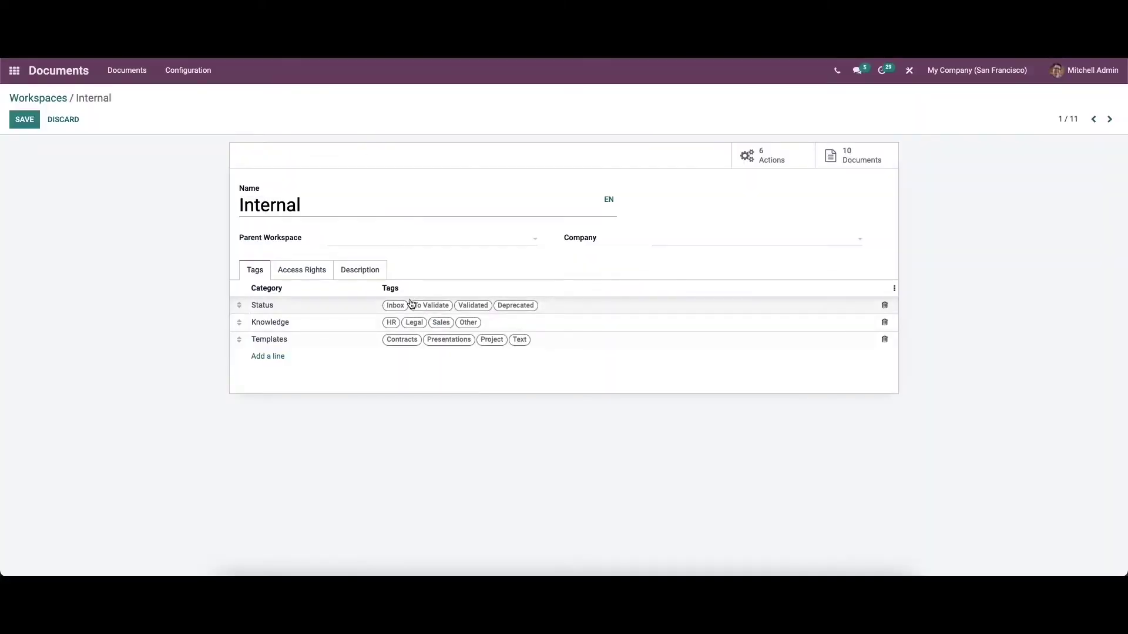
# Review the Internal workspace's access rights and description, and open its list of related actions.
pyautogui.click(312, 267)
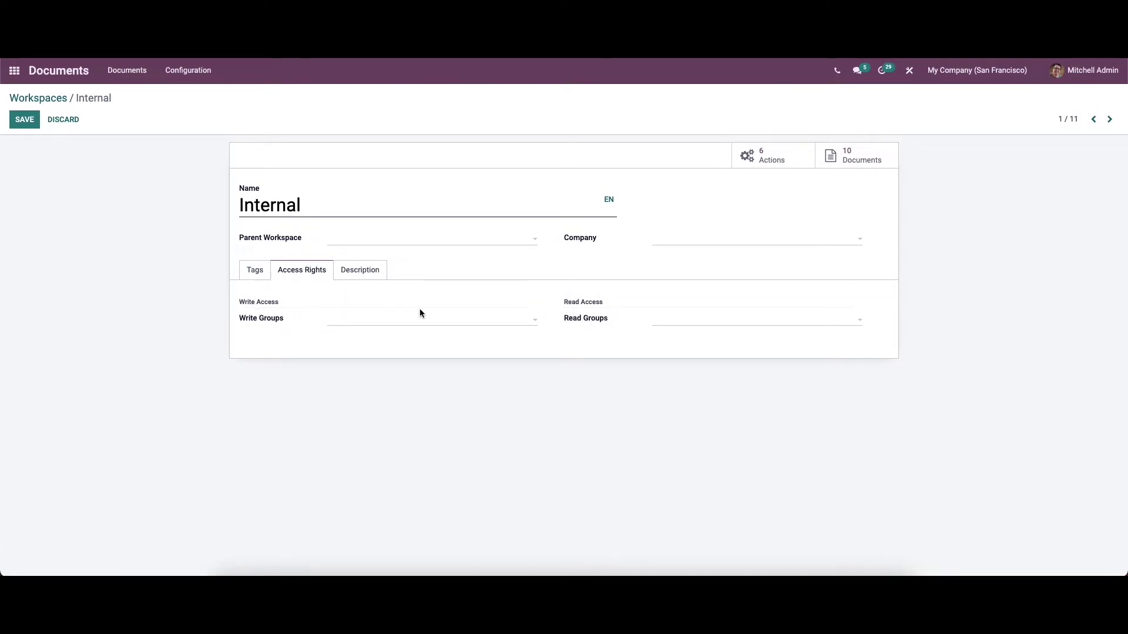
pyautogui.click(368, 269)
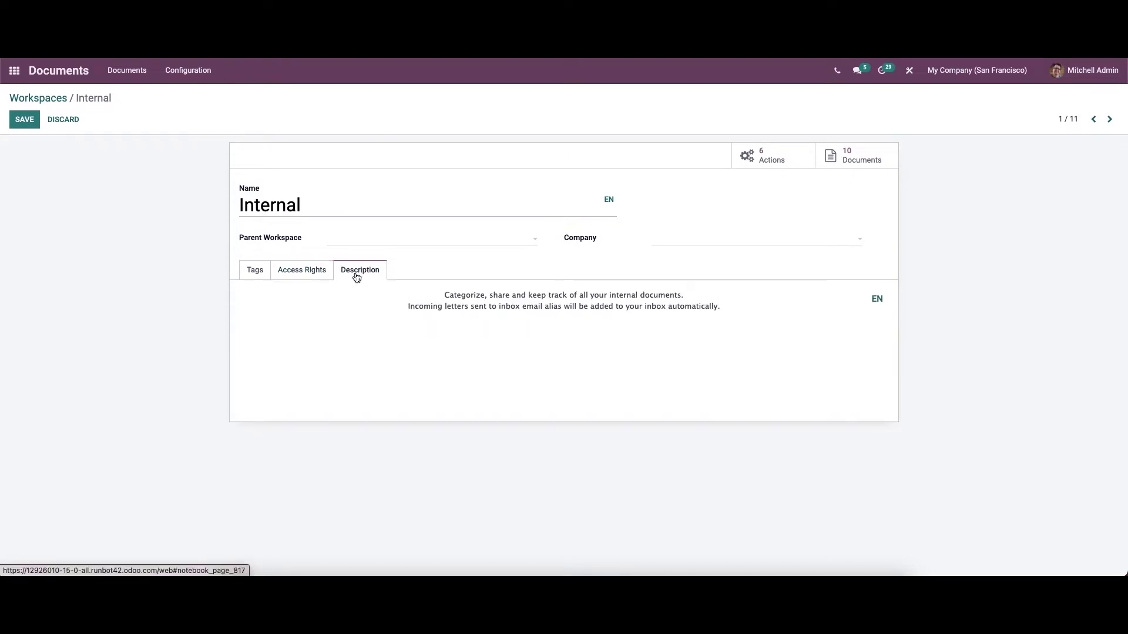
pyautogui.click(789, 157)
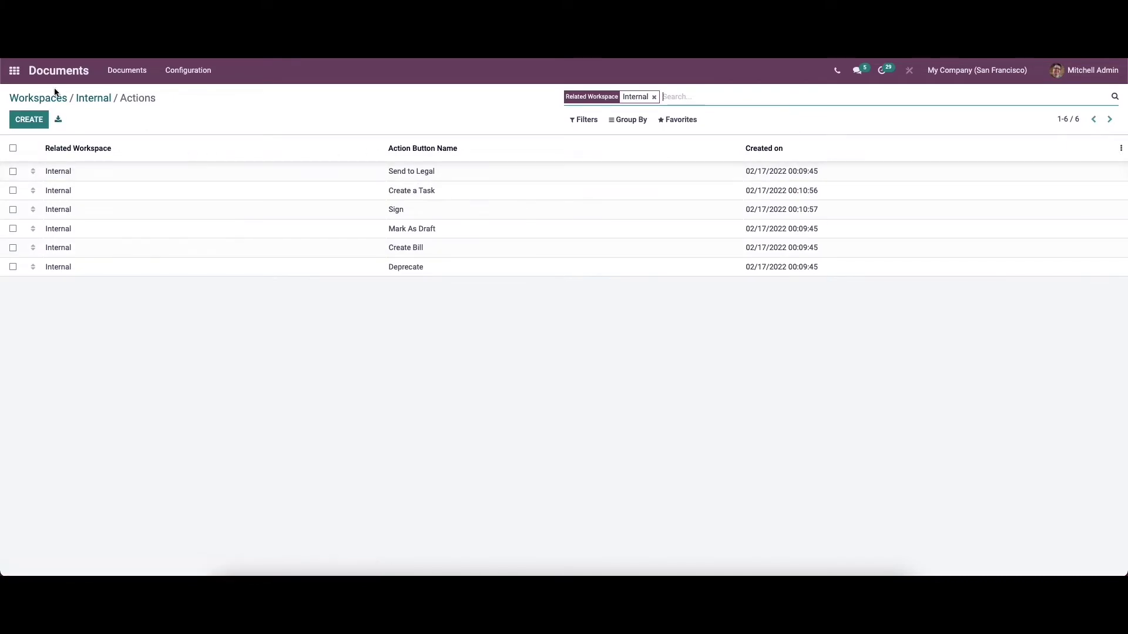
# Review the documents stored in the Internal workspace and return to its configuration record.
pyautogui.click(84, 99)
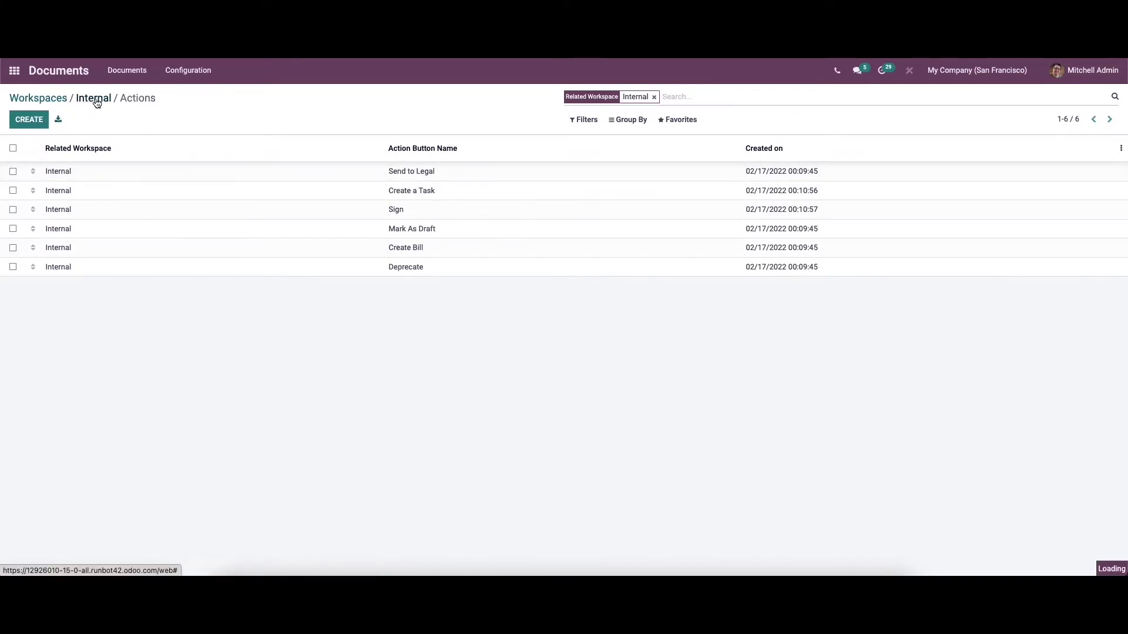
pyautogui.click(842, 152)
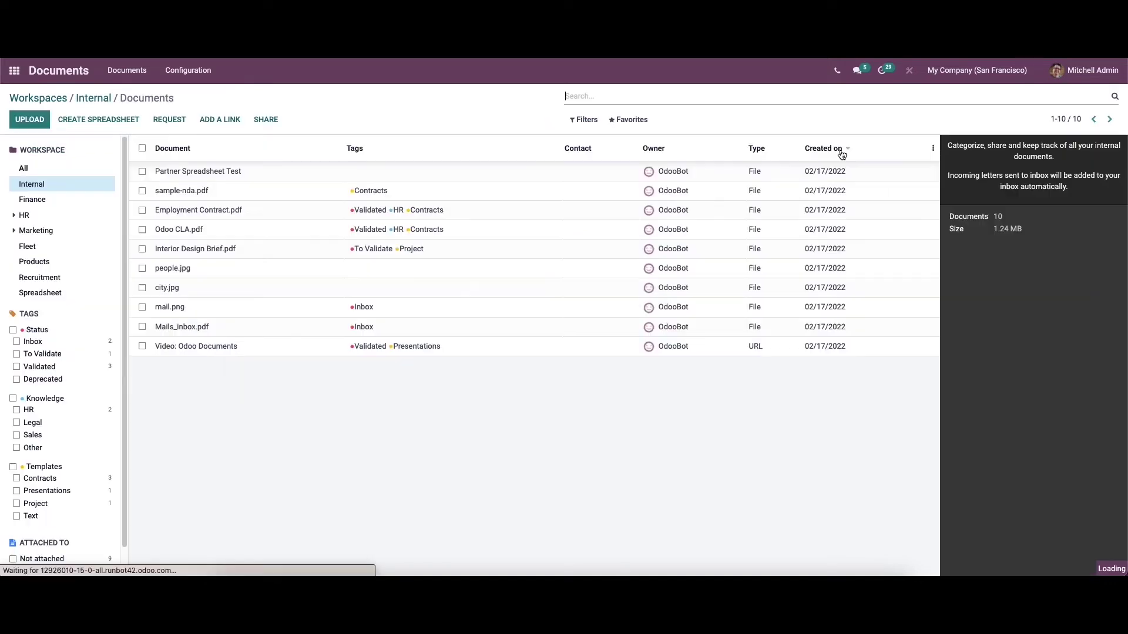
pyautogui.click(94, 101)
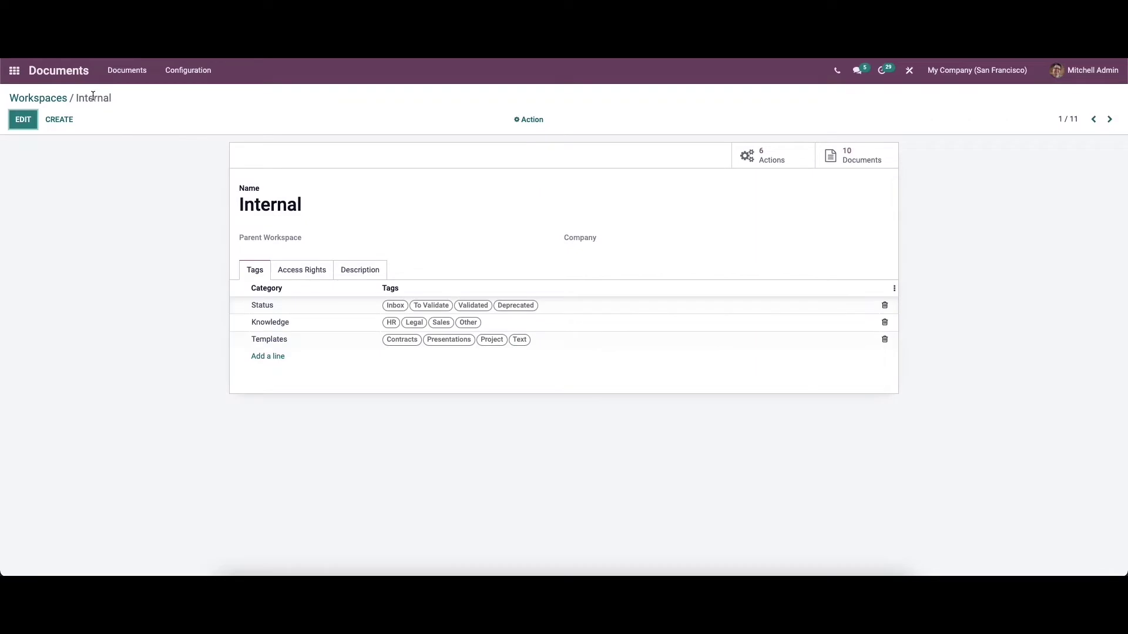
# Return to the list of configured workspaces, open a blank workspace form and discard it.
pyautogui.click(59, 100)
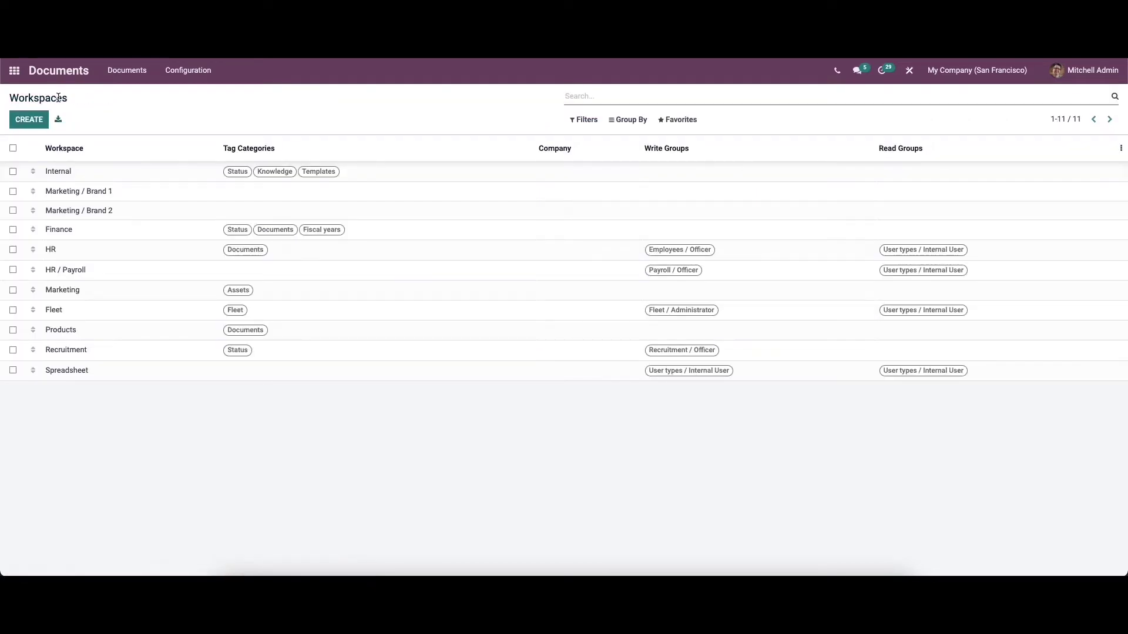
pyautogui.click(40, 121)
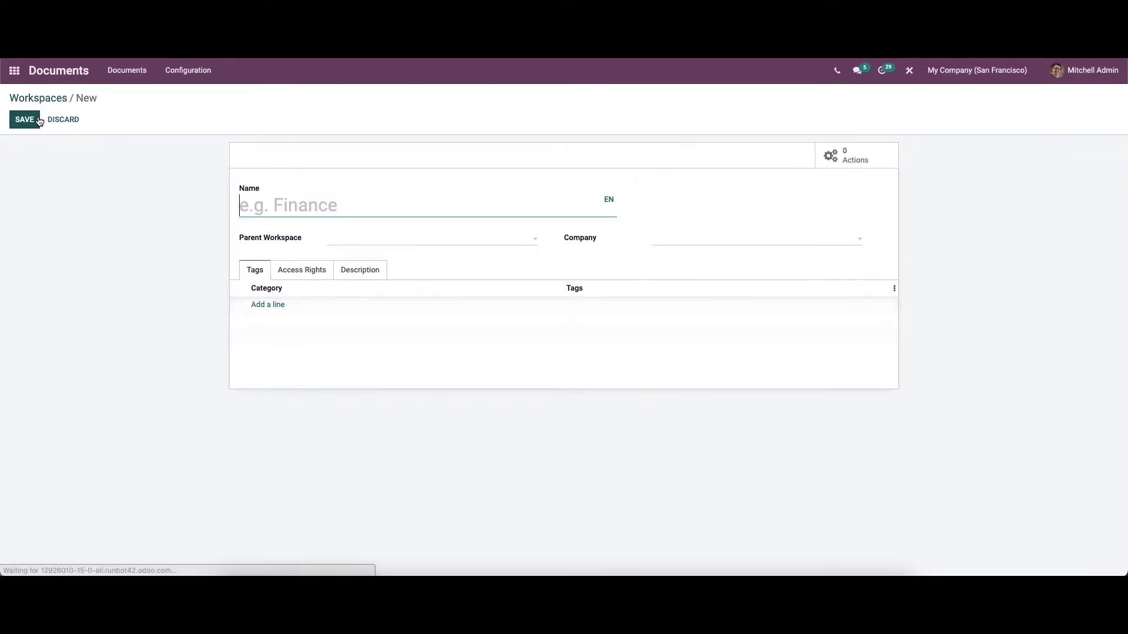
pyautogui.click(74, 123)
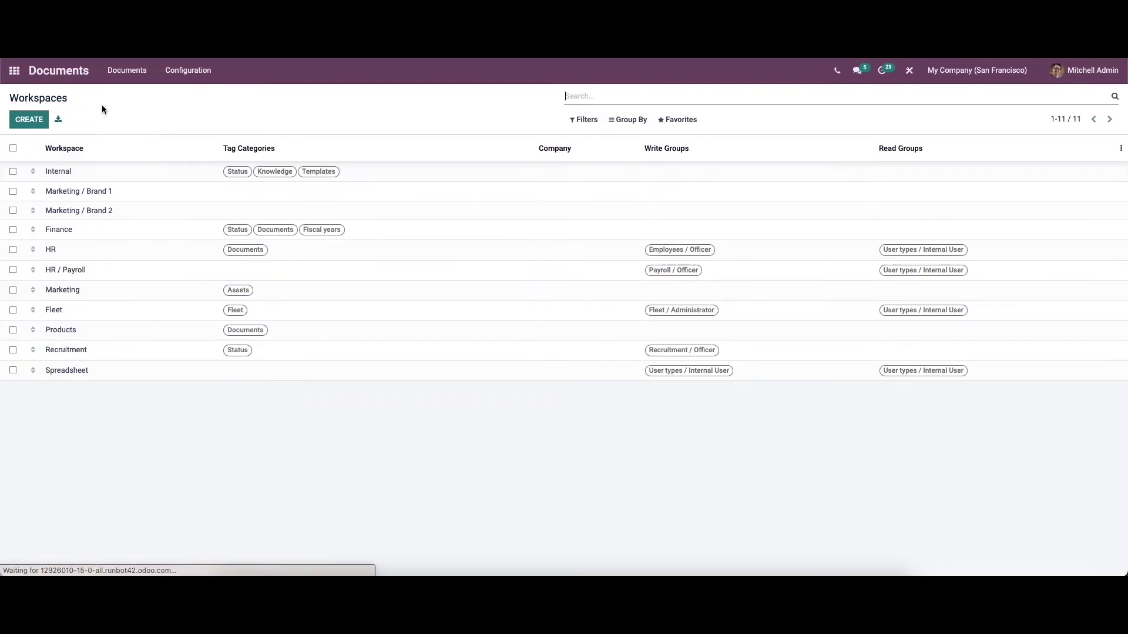
# Review the configured document tags by workspace, and open a blank tag category form and discard it.
pyautogui.click(183, 74)
pyautogui.click(189, 125)
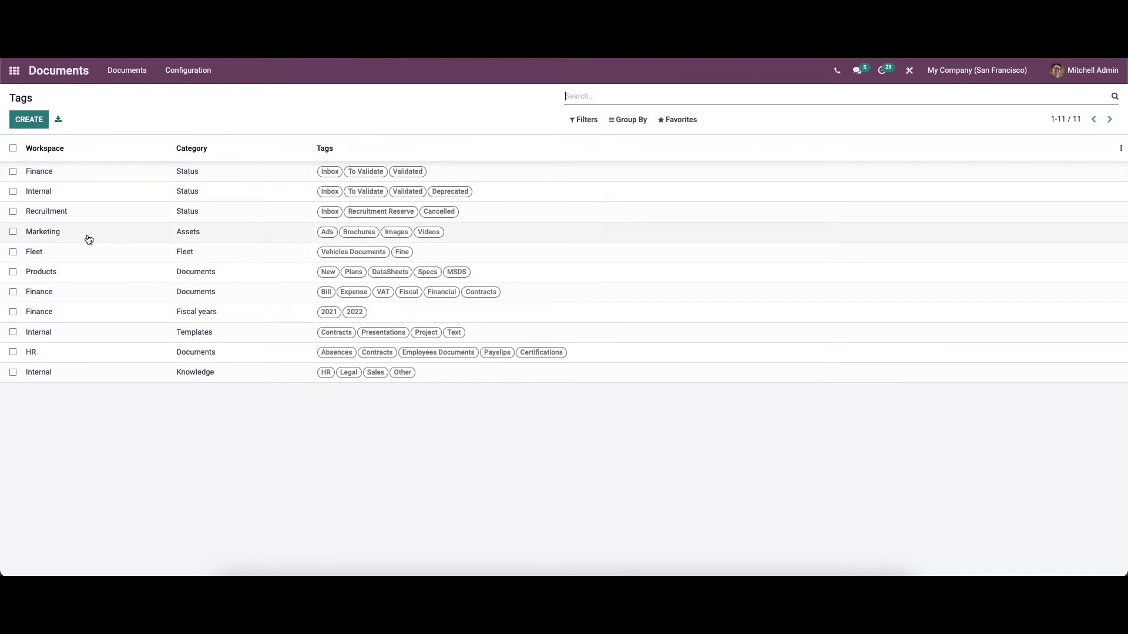
pyautogui.click(29, 120)
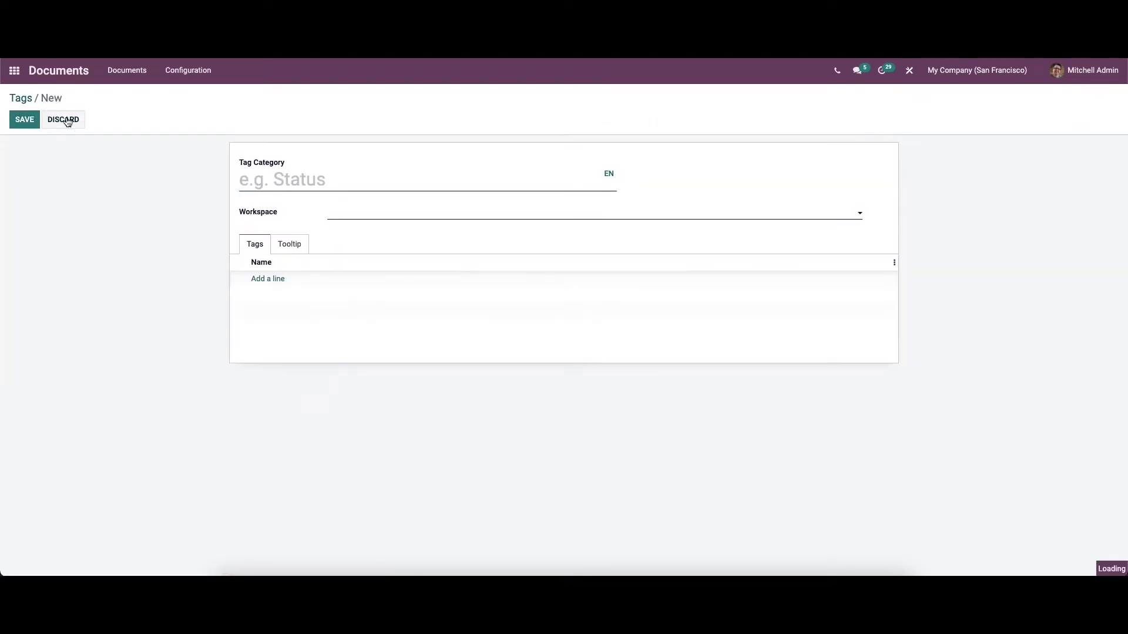
pyautogui.click(67, 121)
# Review the existing share links, and list the spreadsheet templates without the My Templates filter.
pyautogui.click(177, 73)
pyautogui.click(194, 144)
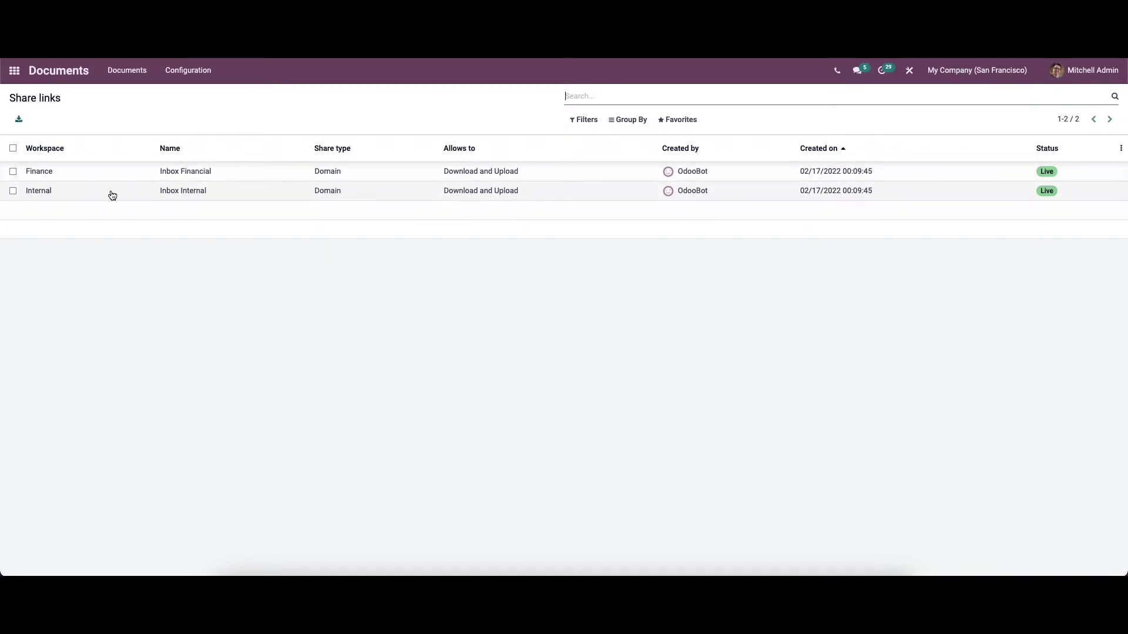
pyautogui.click(188, 71)
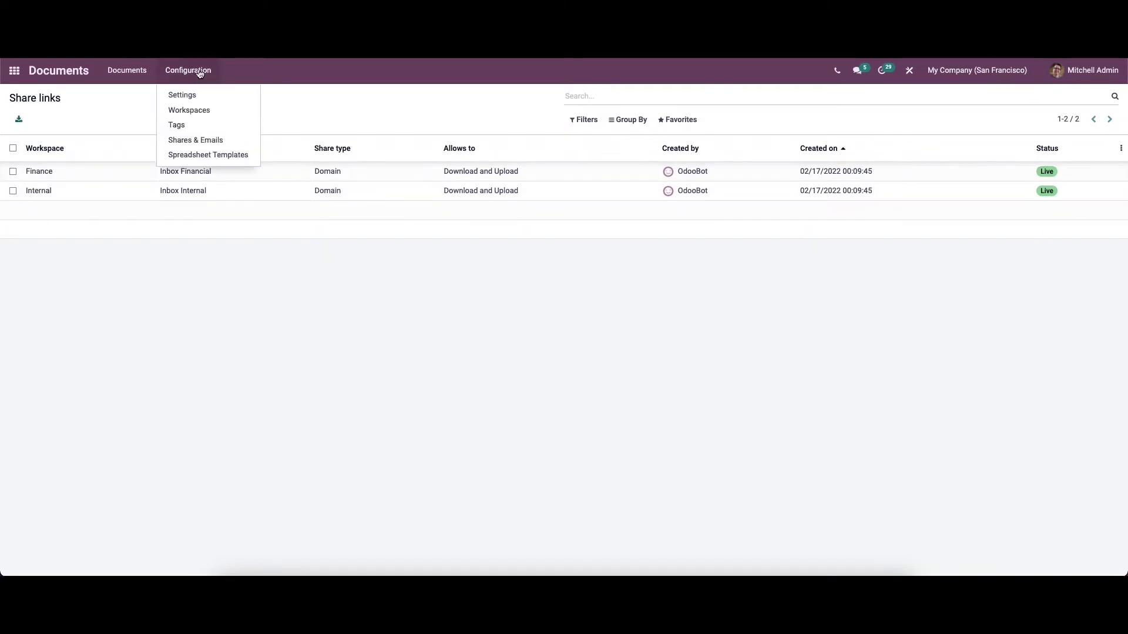
pyautogui.click(206, 155)
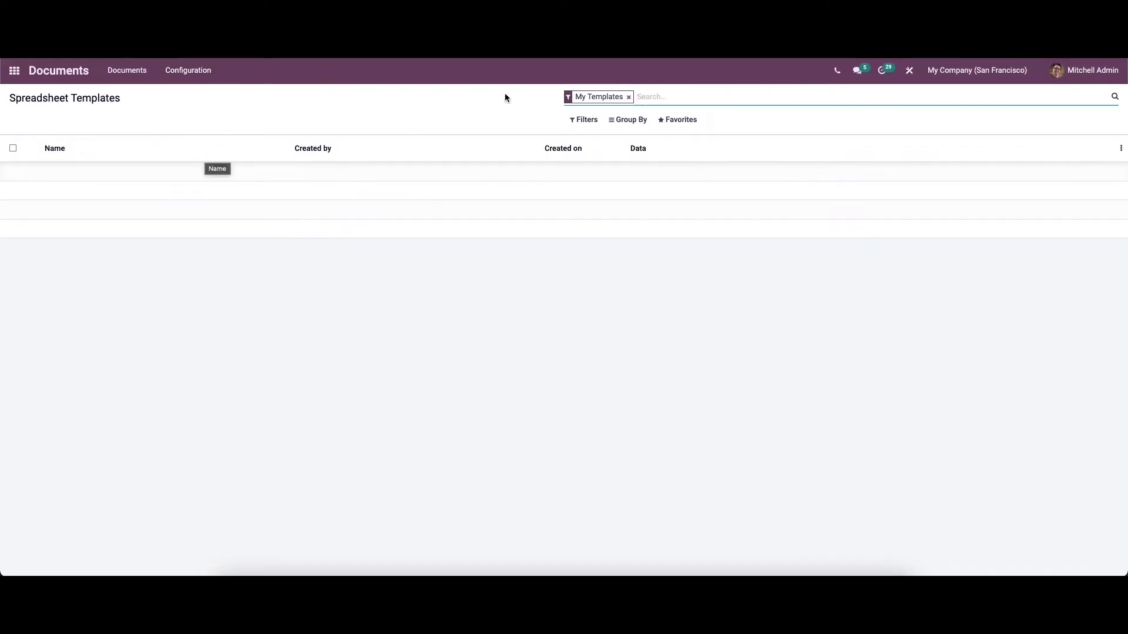
pyautogui.click(628, 97)
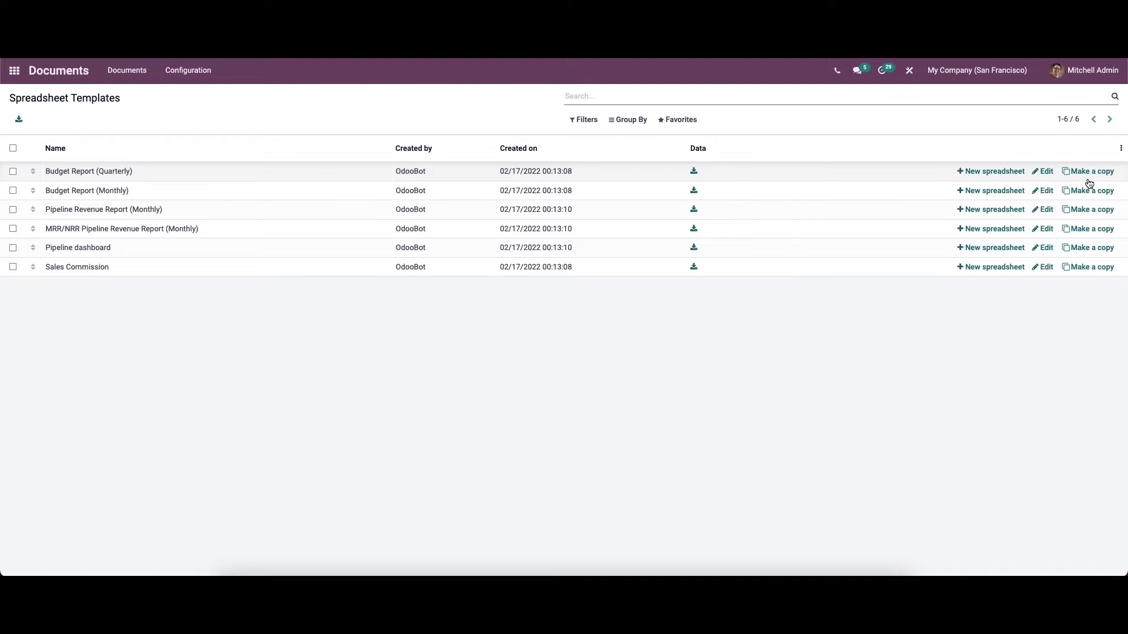
# Upload Employment Contract (1).pdf from the computer's Documents folder to the Internal workspace.
pyautogui.click(136, 71)
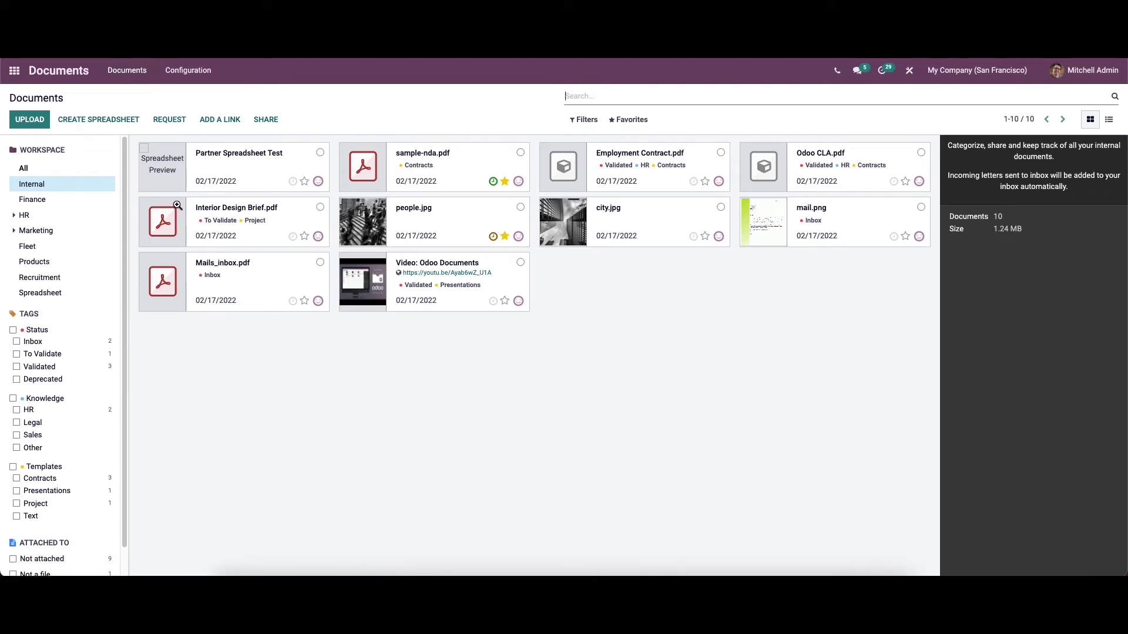
pyautogui.click(31, 125)
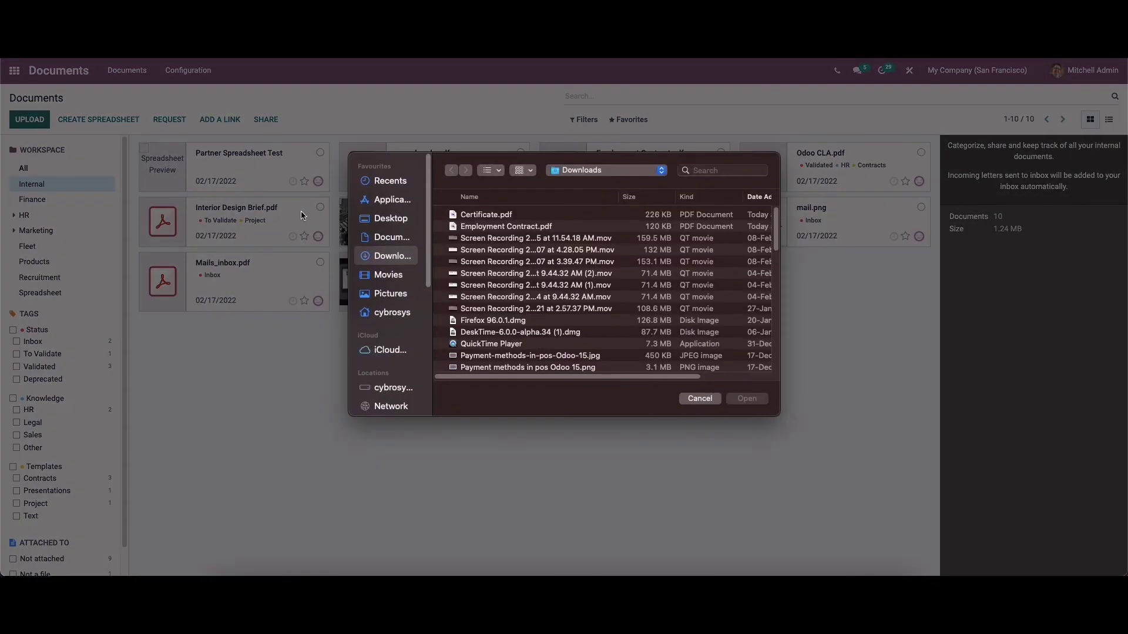
pyautogui.click(390, 200)
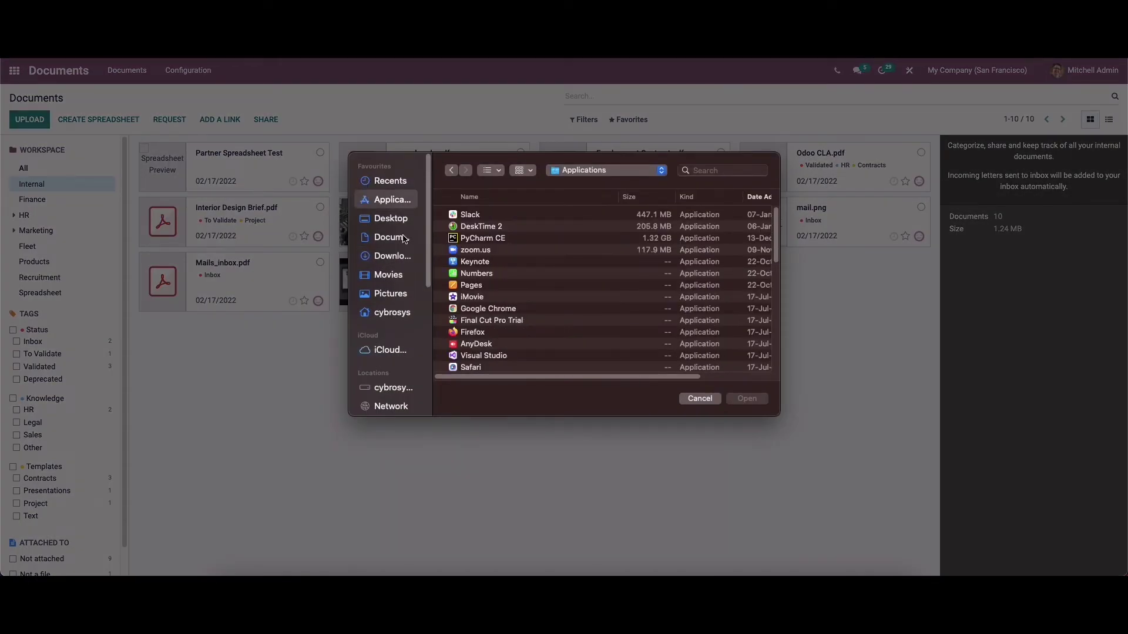
pyautogui.click(379, 238)
pyautogui.click(537, 215)
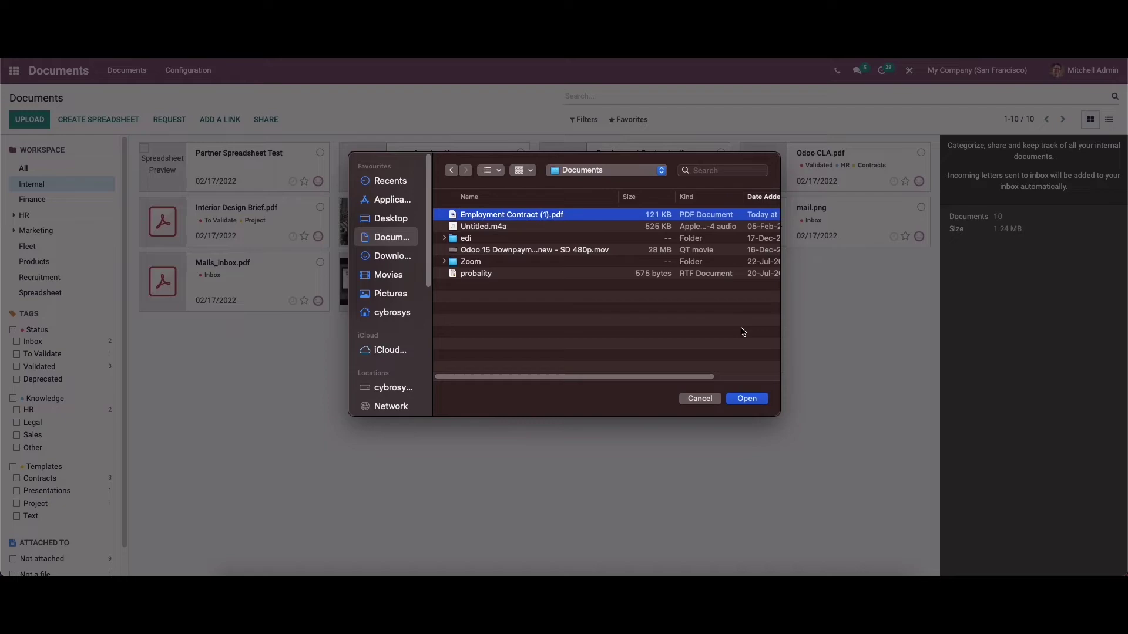
pyautogui.click(747, 399)
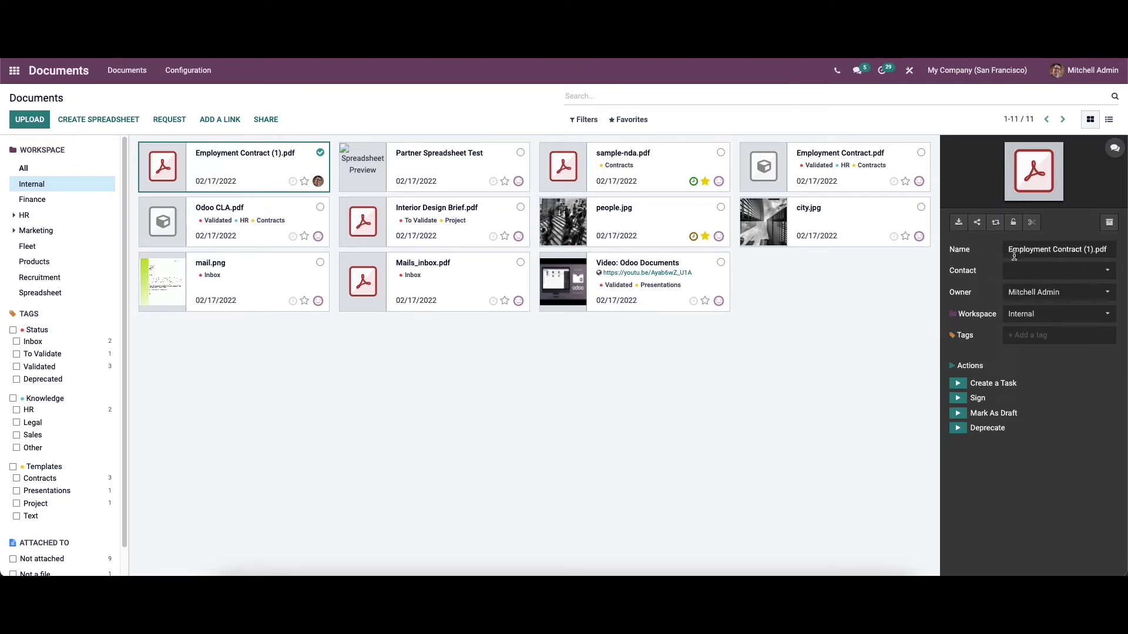
# Check the available choices for the uploaded contract's Contact, Workspace and Tags without changing them.
pyautogui.click(1073, 272)
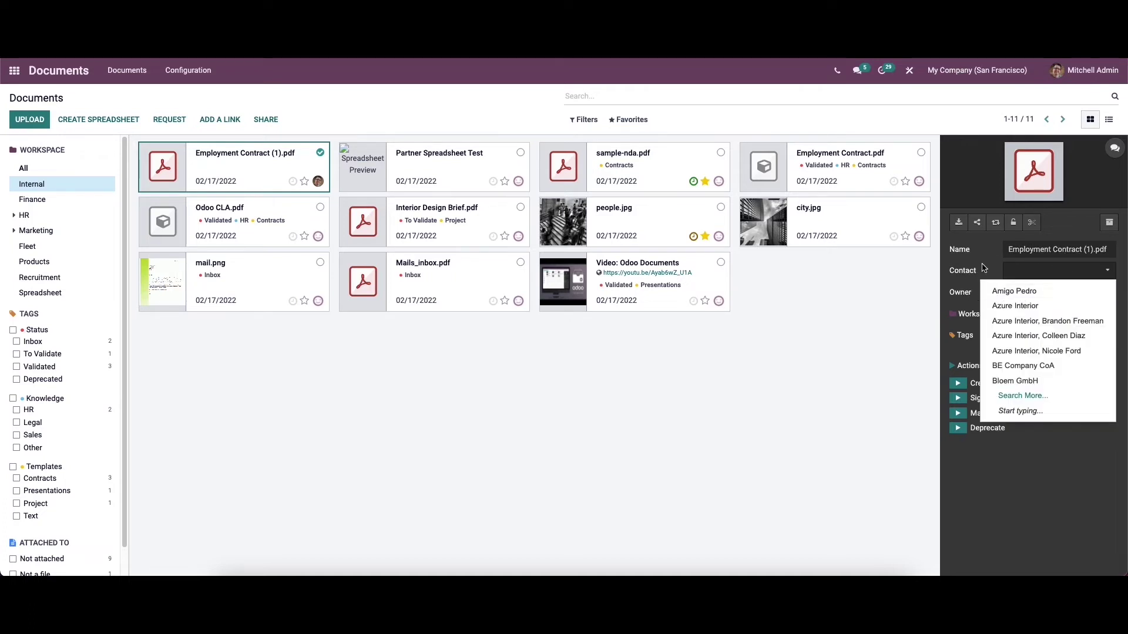
pyautogui.click(970, 292)
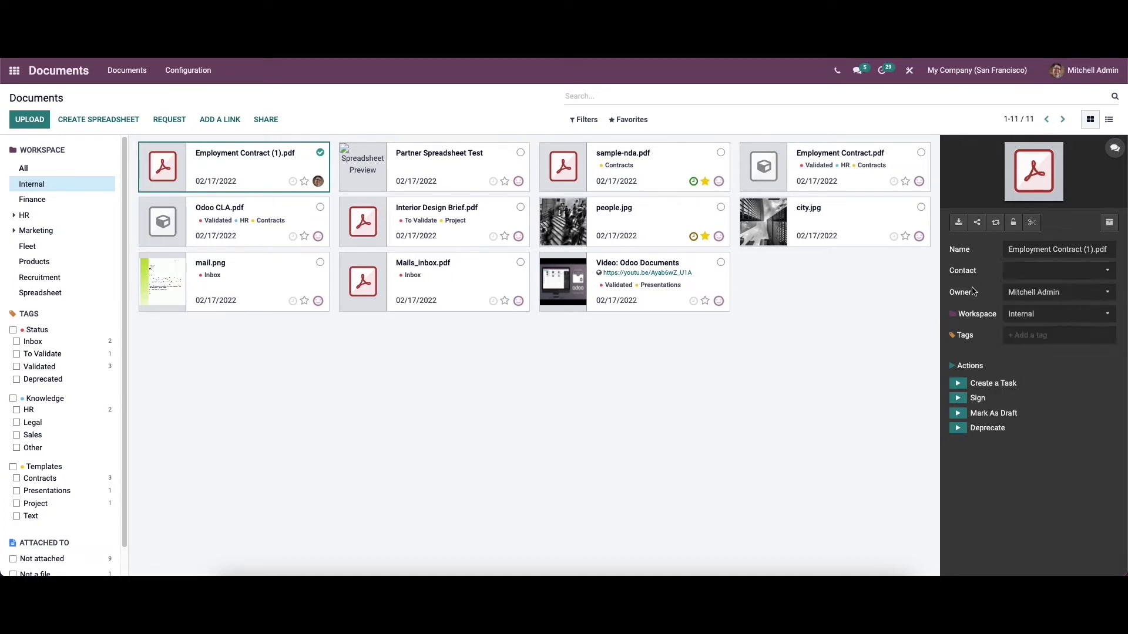
pyautogui.click(1033, 317)
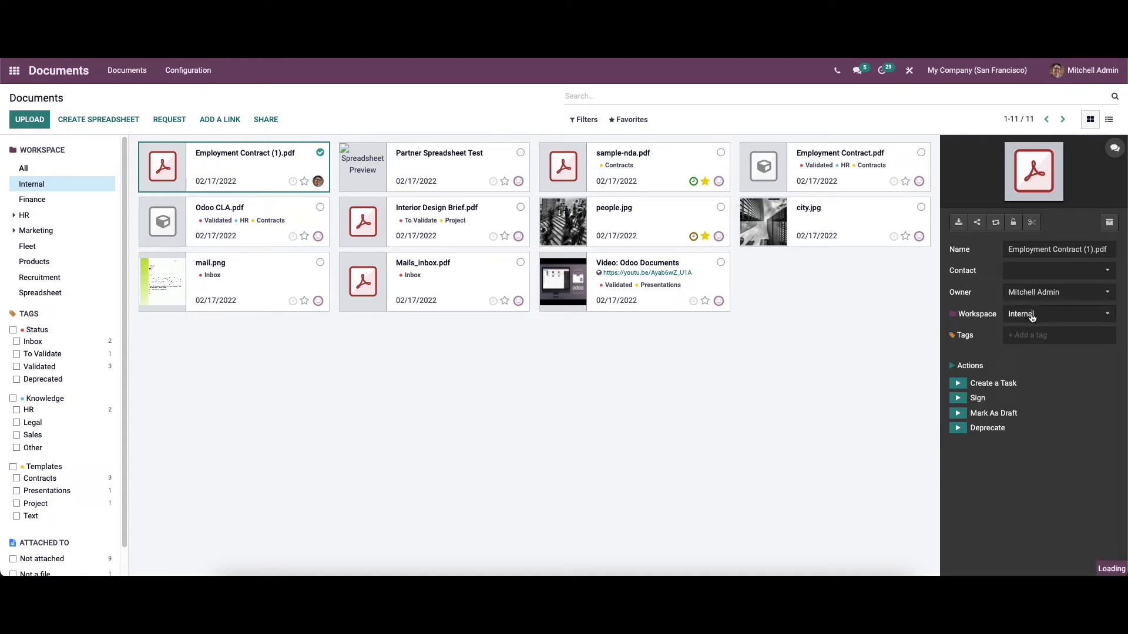
pyautogui.click(1032, 316)
pyautogui.click(1023, 336)
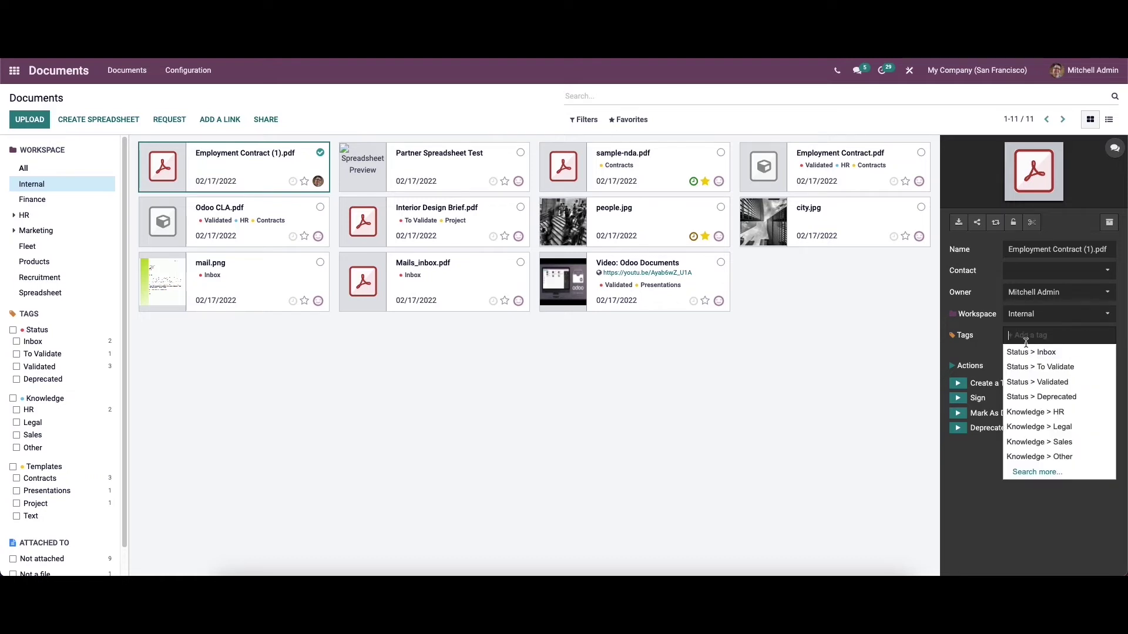
pyautogui.click(977, 484)
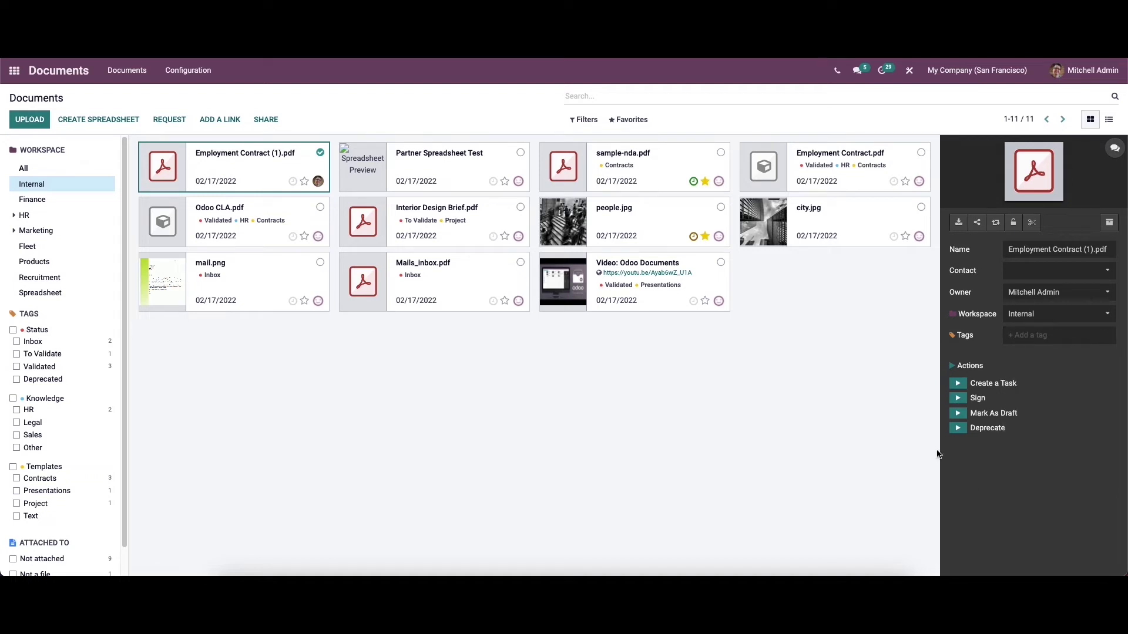
# View the uploaded contract's message and activity log, close it, and lock the document.
pyautogui.click(1115, 150)
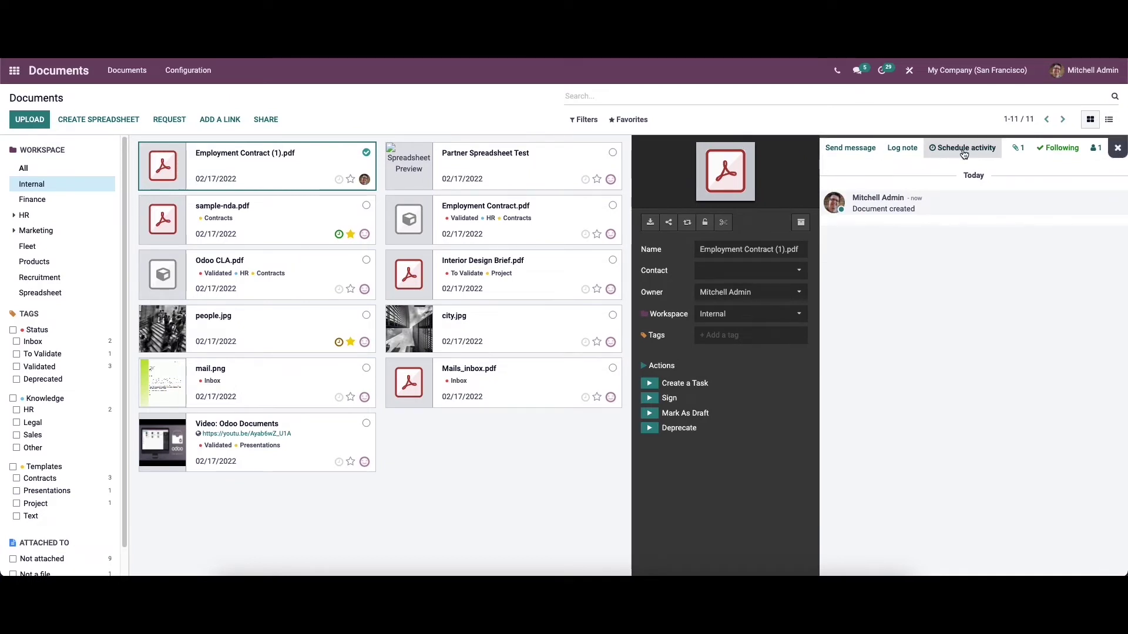
pyautogui.click(1111, 152)
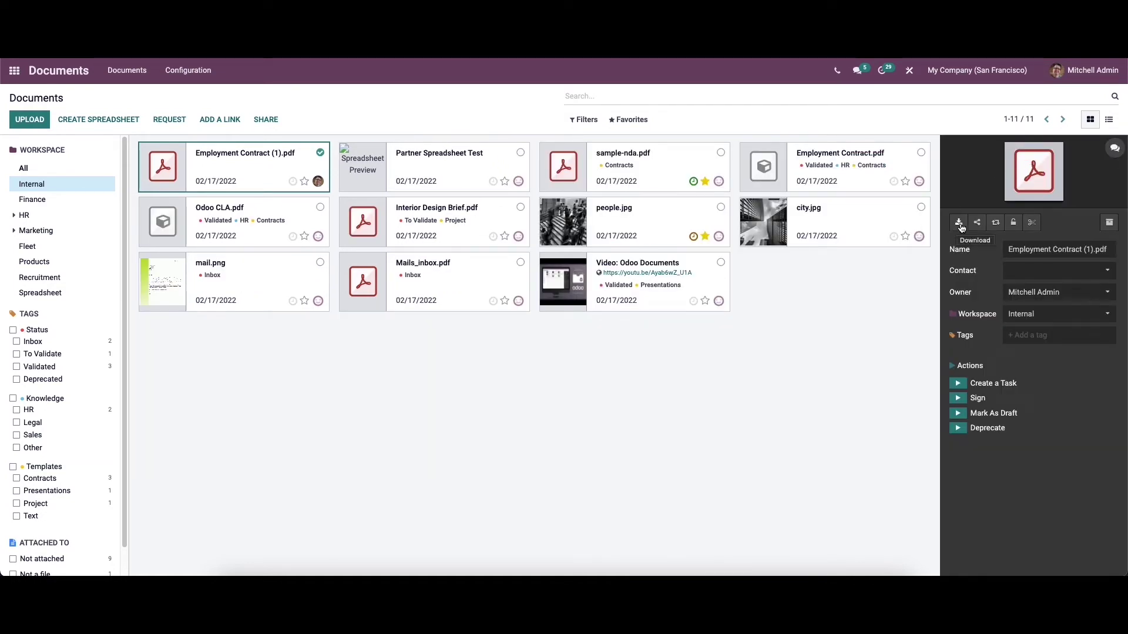
pyautogui.click(1014, 224)
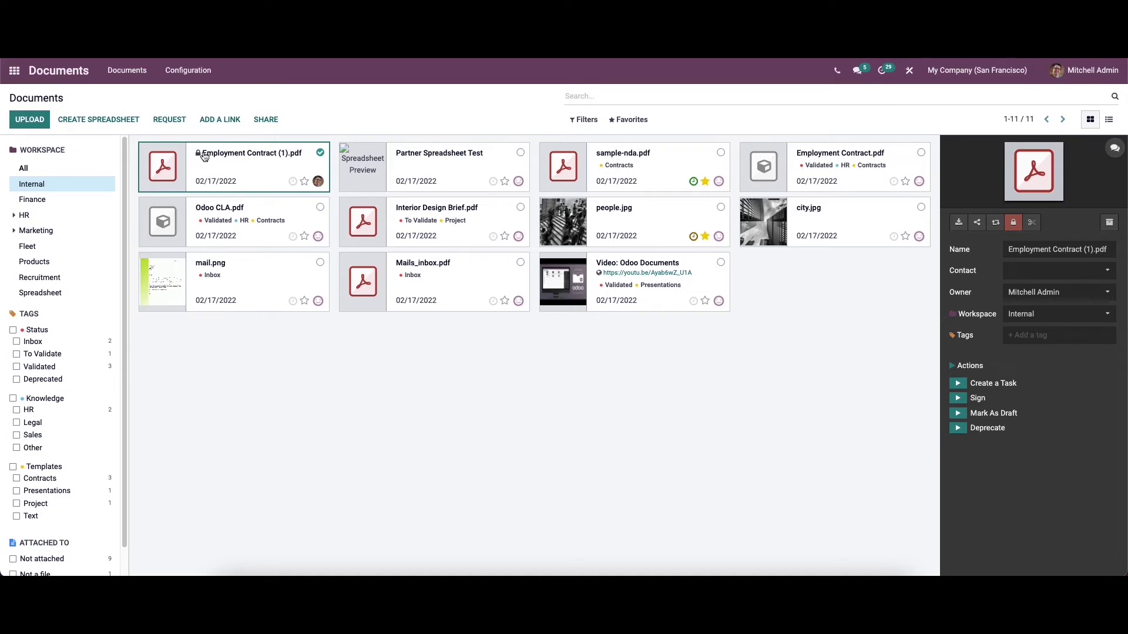
# Split Employment Contract (1).pdf into separate single-page documents and select Employment Contract (1)-p2.pdf.
pyautogui.click(1033, 224)
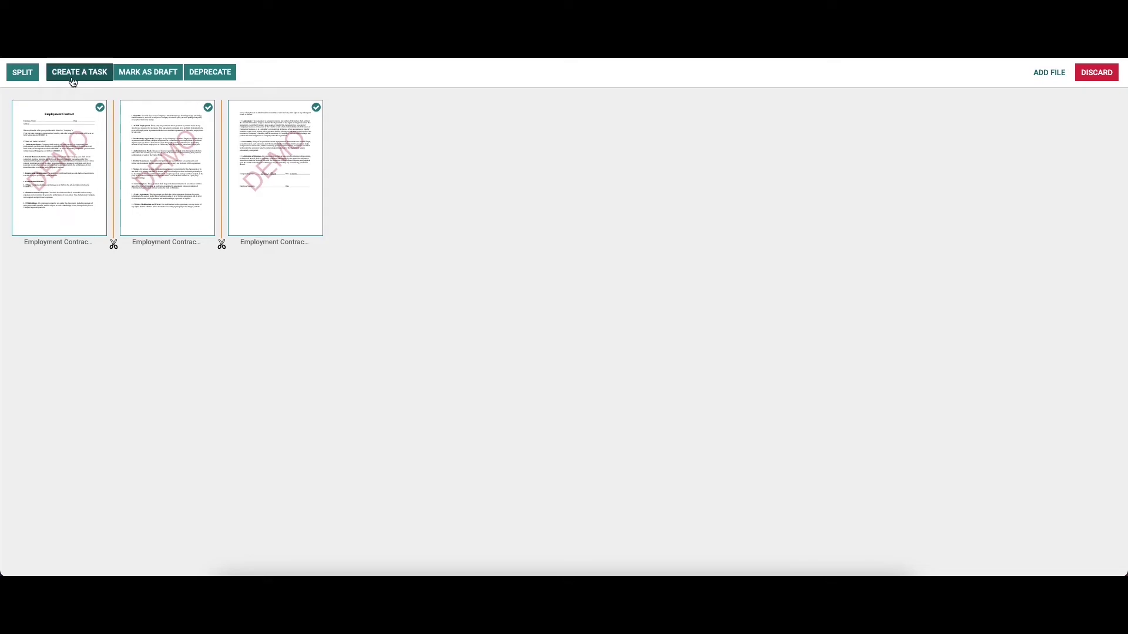
pyautogui.click(24, 73)
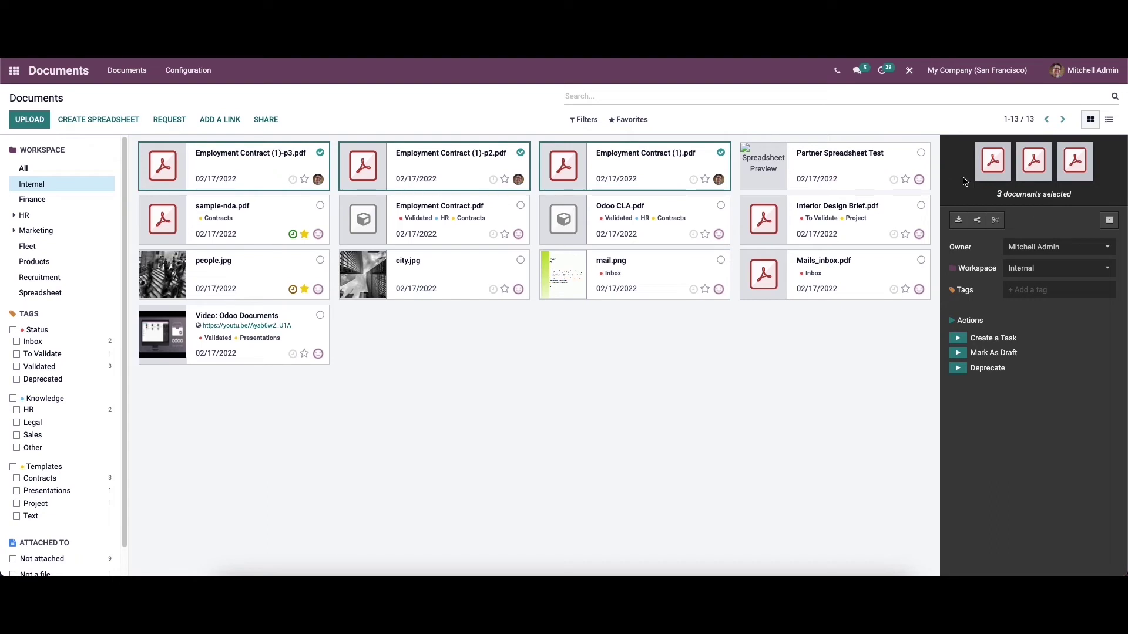
pyautogui.click(1033, 160)
pyautogui.click(1109, 223)
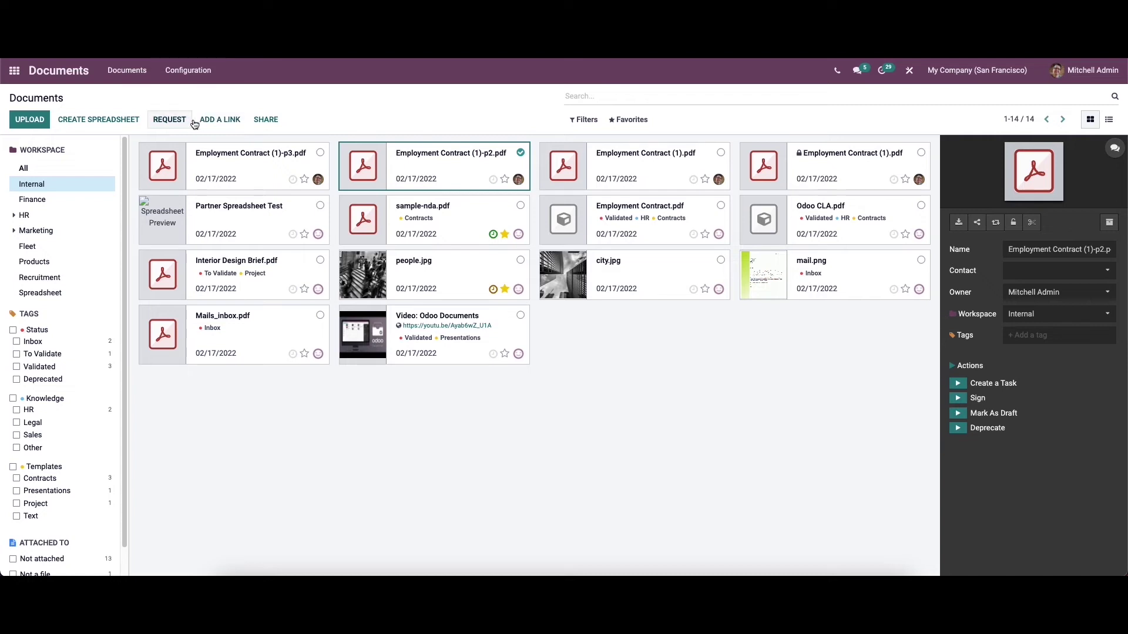
# Generate and copy a share URL for the Internal workspace, view the Valid Until calendar, and cancel the share form.
pyautogui.click(268, 123)
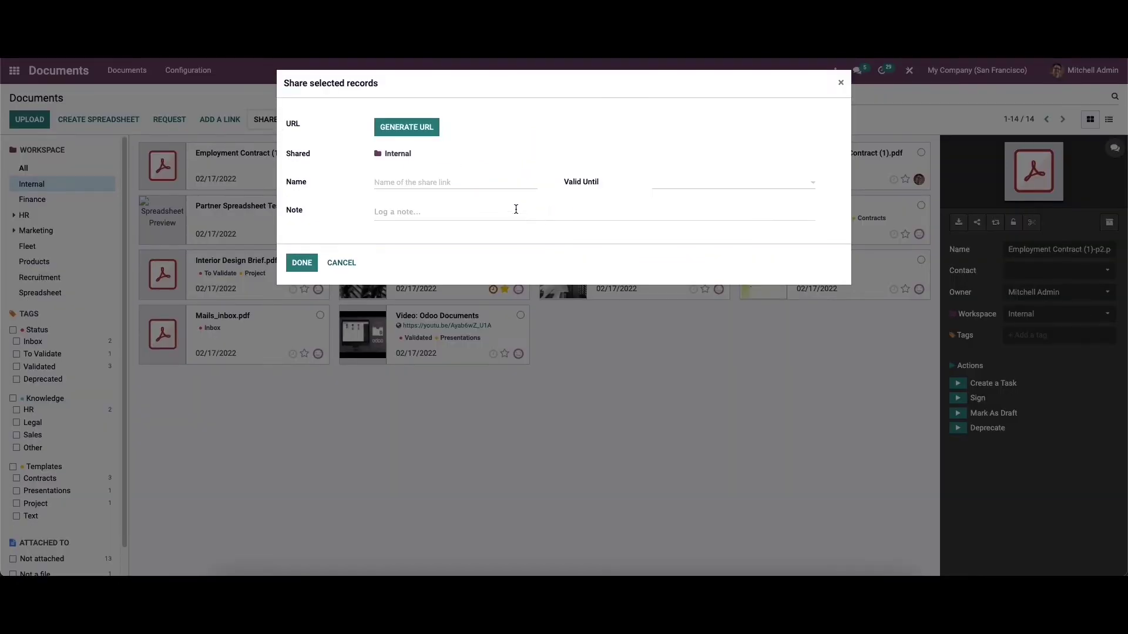
pyautogui.click(403, 134)
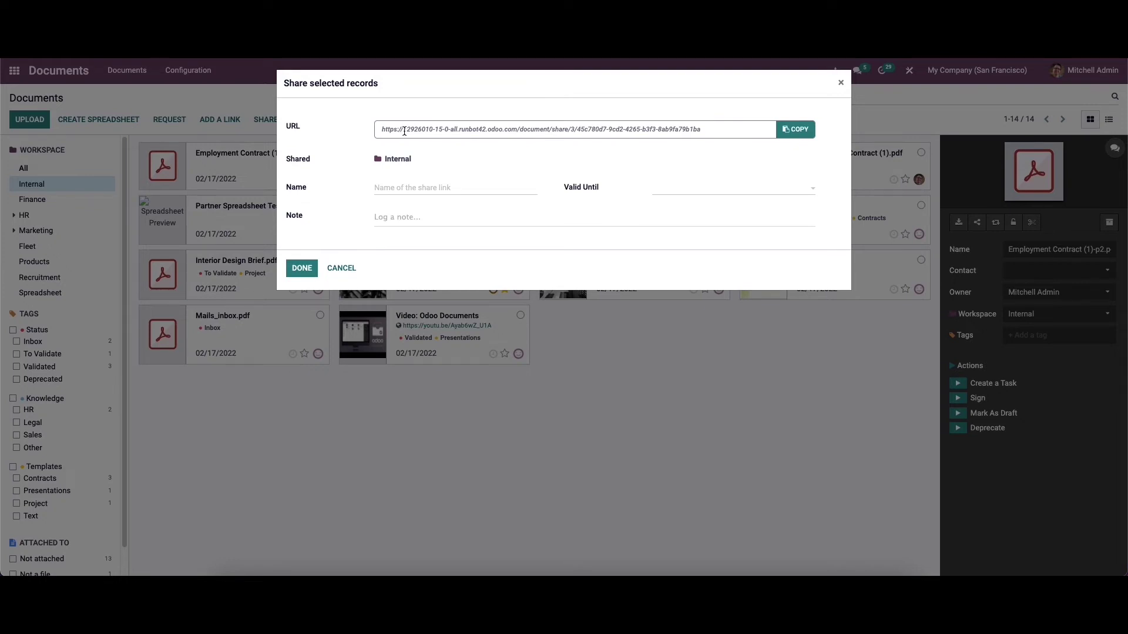
pyautogui.click(787, 130)
pyautogui.click(659, 189)
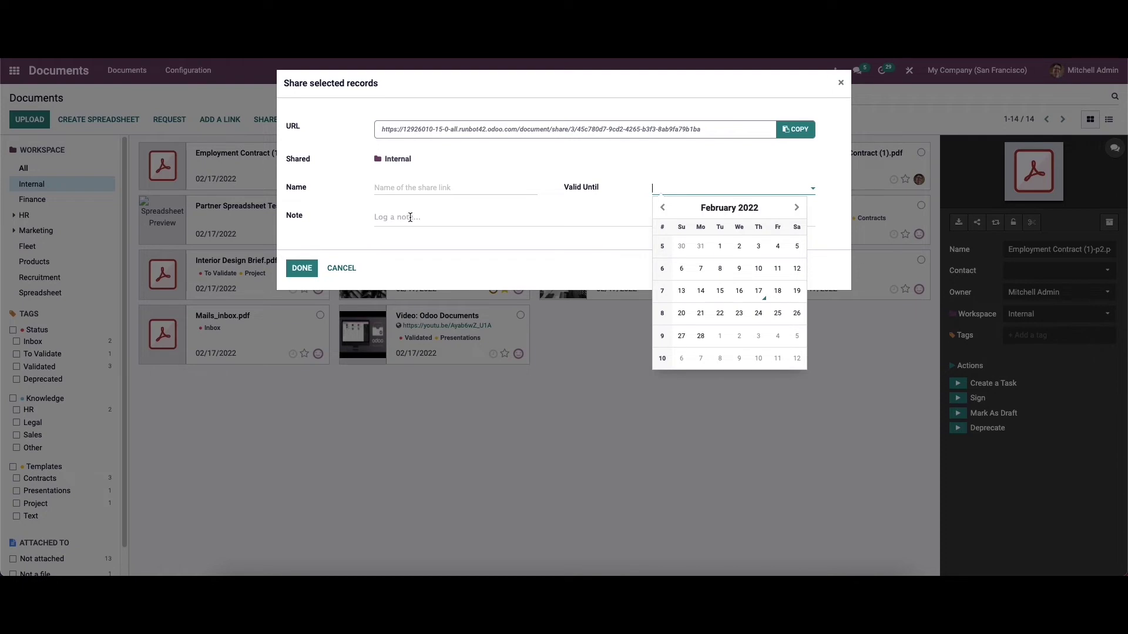
pyautogui.click(329, 269)
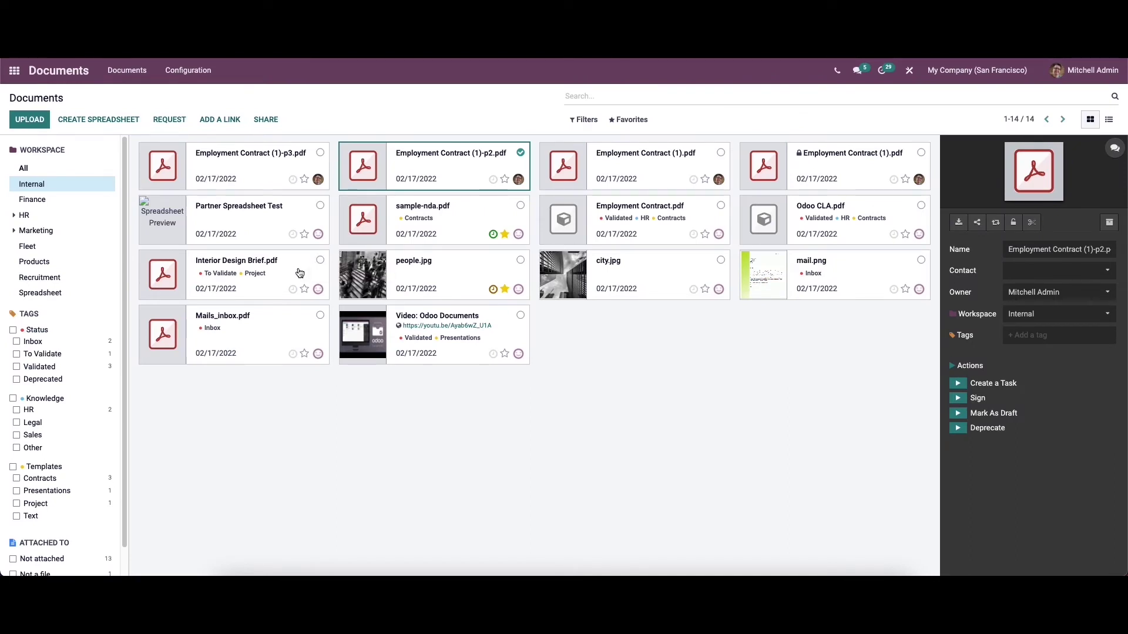
# View the form for adding a link by URL and name, and cancel it.
pyautogui.click(228, 121)
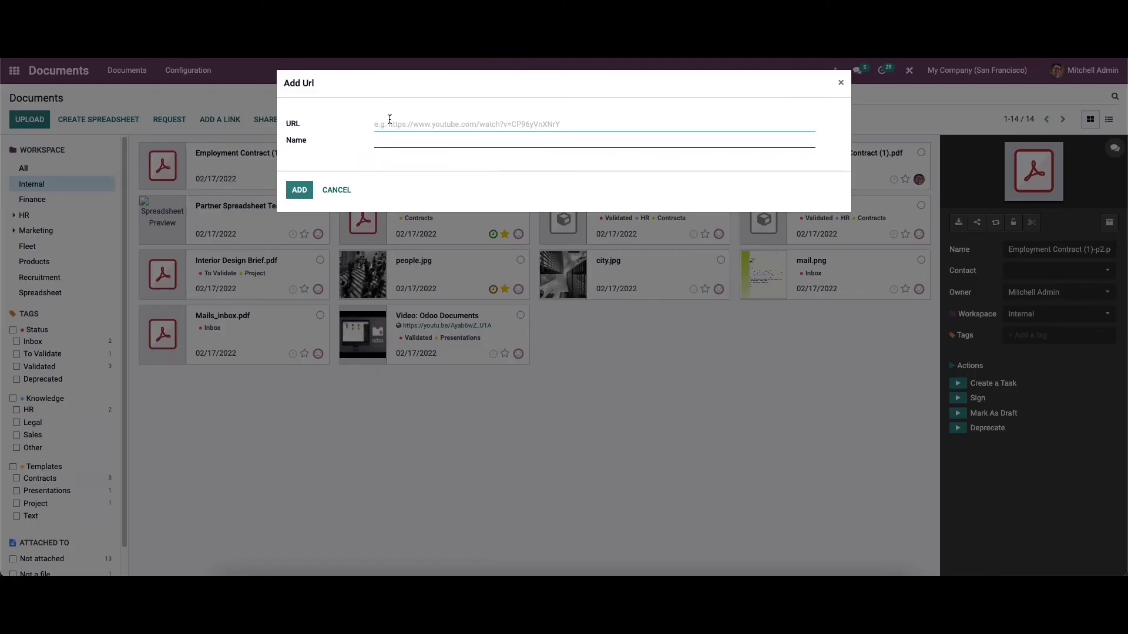
pyautogui.click(380, 123)
pyautogui.click(335, 189)
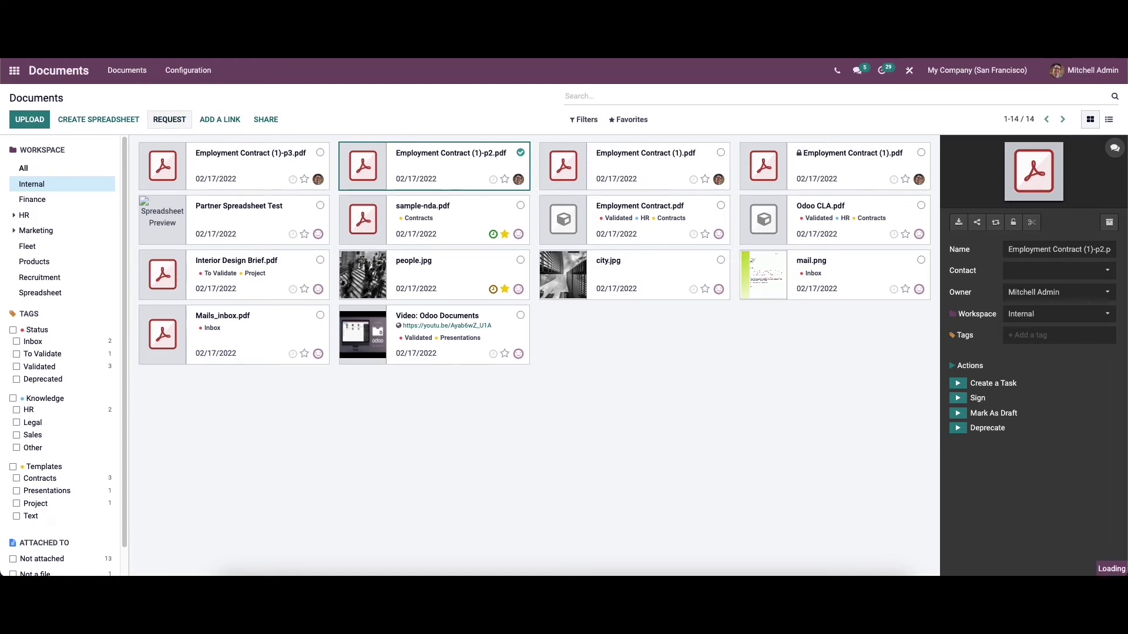
# Start a file request with the document name "Missing expense" and choose the person it is addressed to.
pyautogui.click(176, 122)
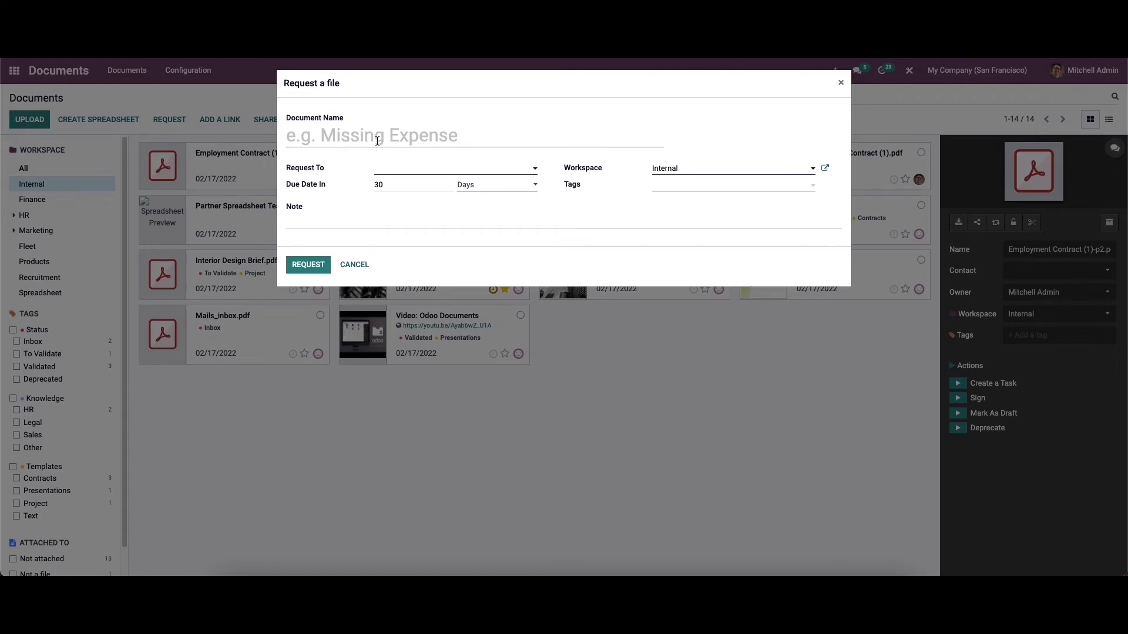
pyautogui.write('Missing e')
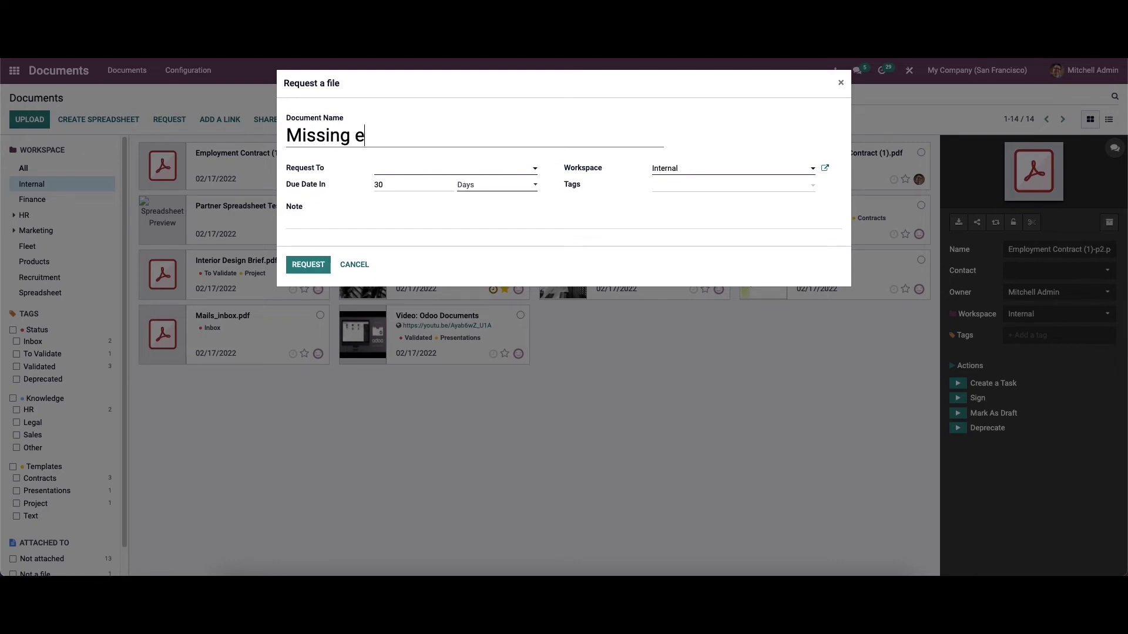
pyautogui.write('xpense')
pyautogui.click(425, 170)
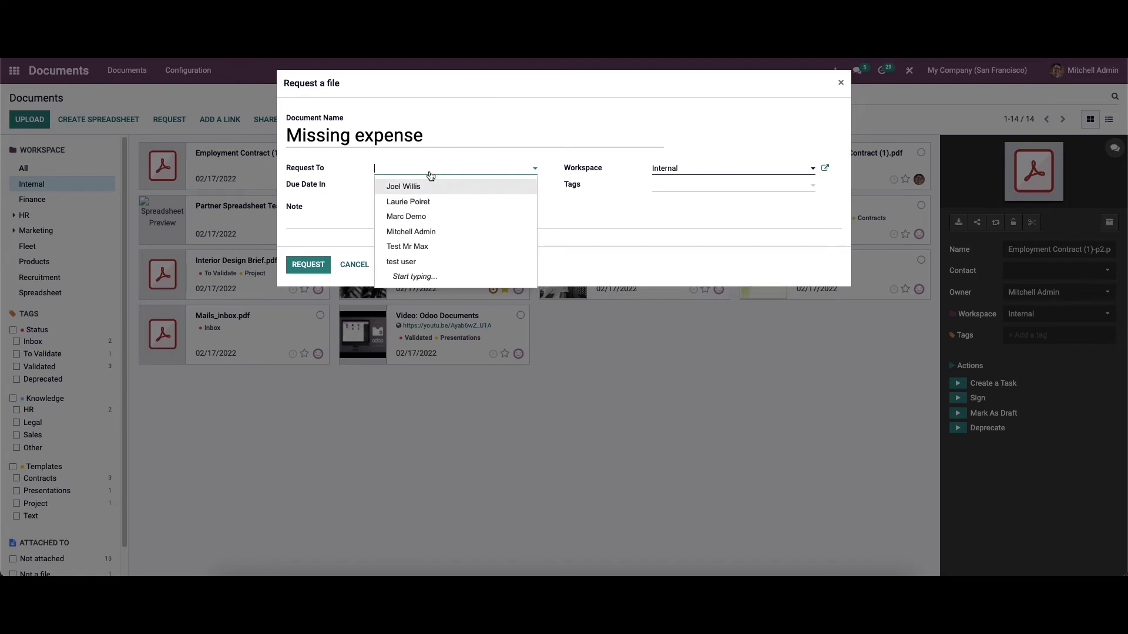
pyautogui.click(415, 216)
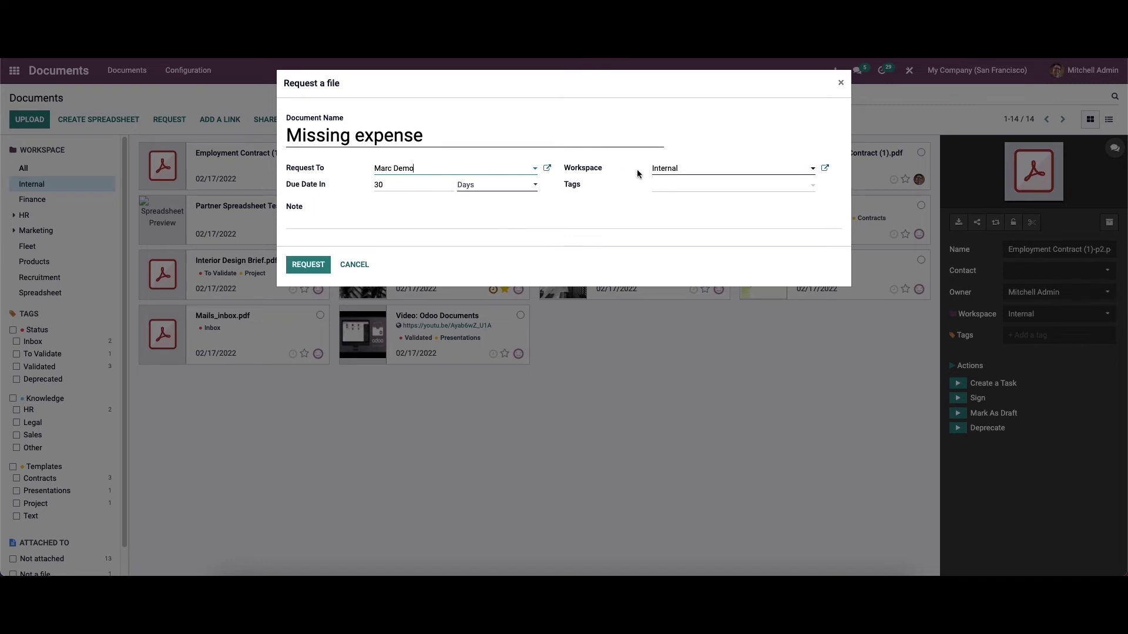
# Keep Internal as the request's workspace, choose a Text block for the note, and submit the file request.
pyautogui.click(682, 171)
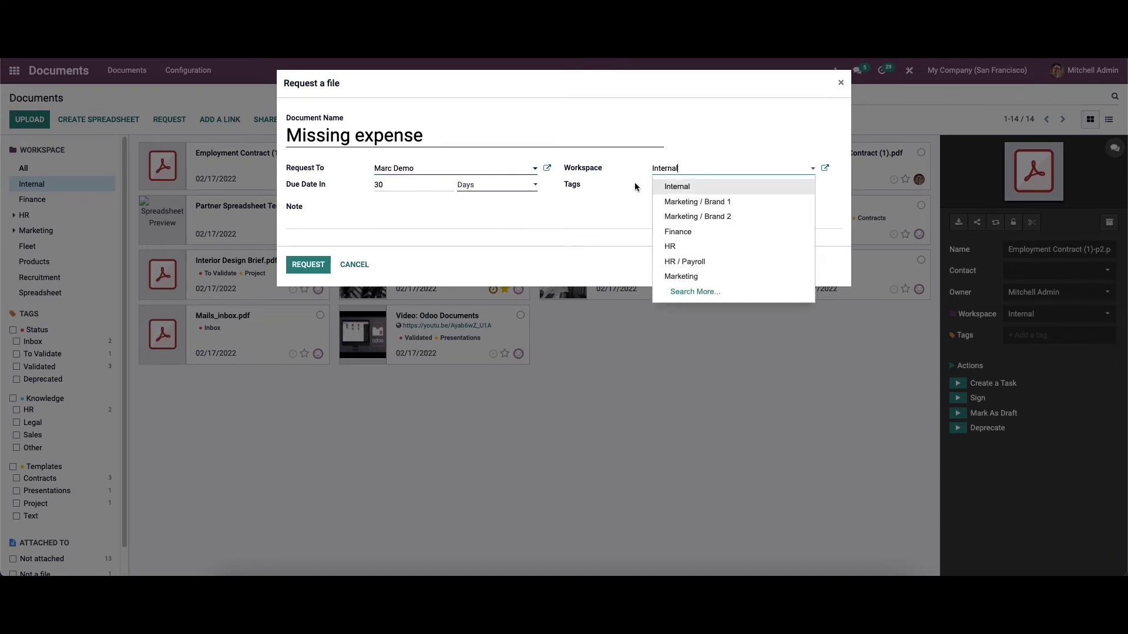
pyautogui.click(660, 186)
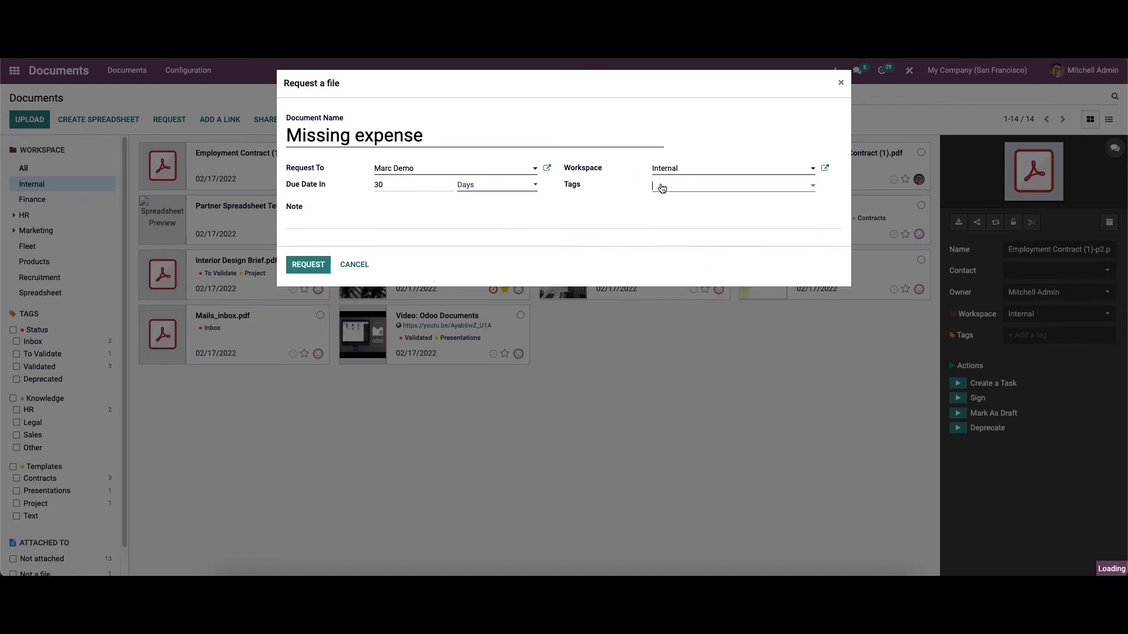
pyautogui.click(396, 258)
pyautogui.click(301, 221)
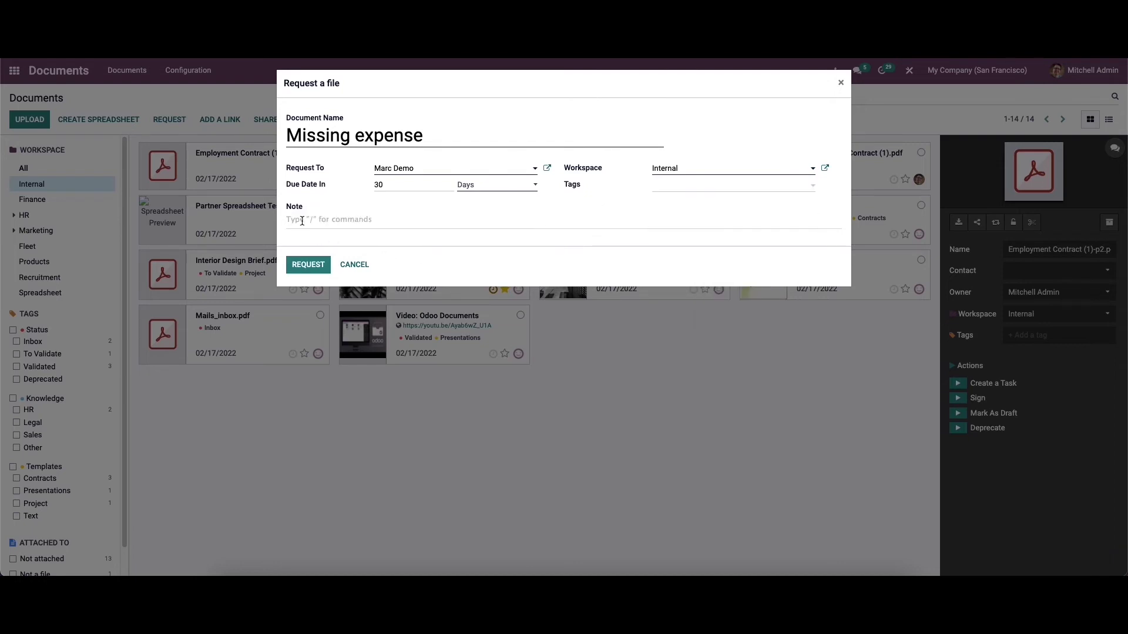
pyautogui.write('/')
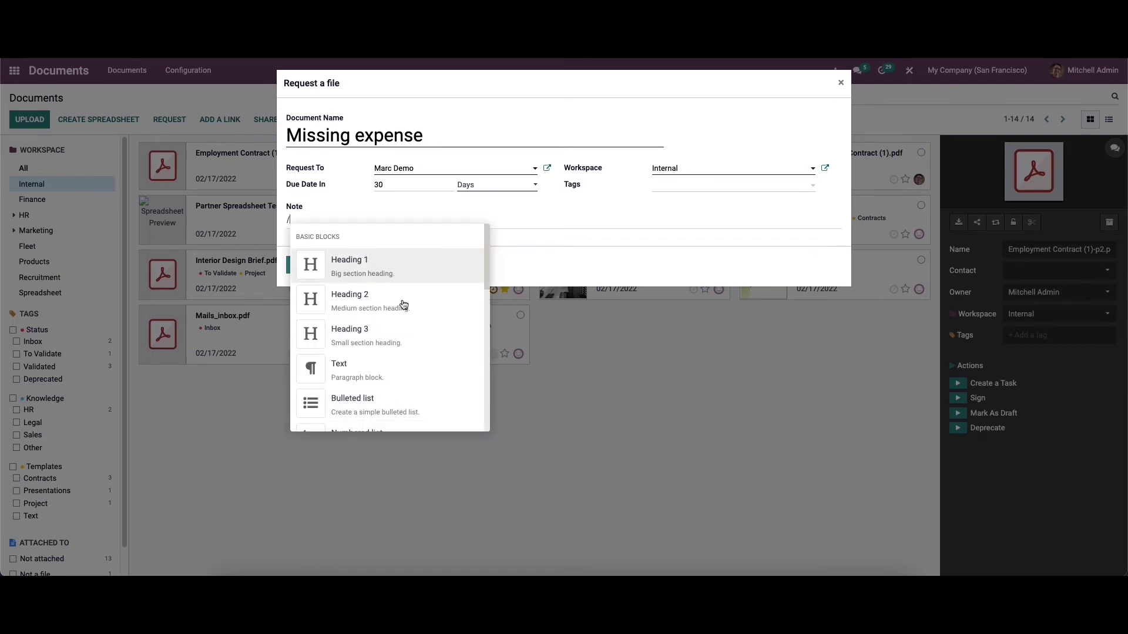
pyautogui.scroll(-5, 382, 341)
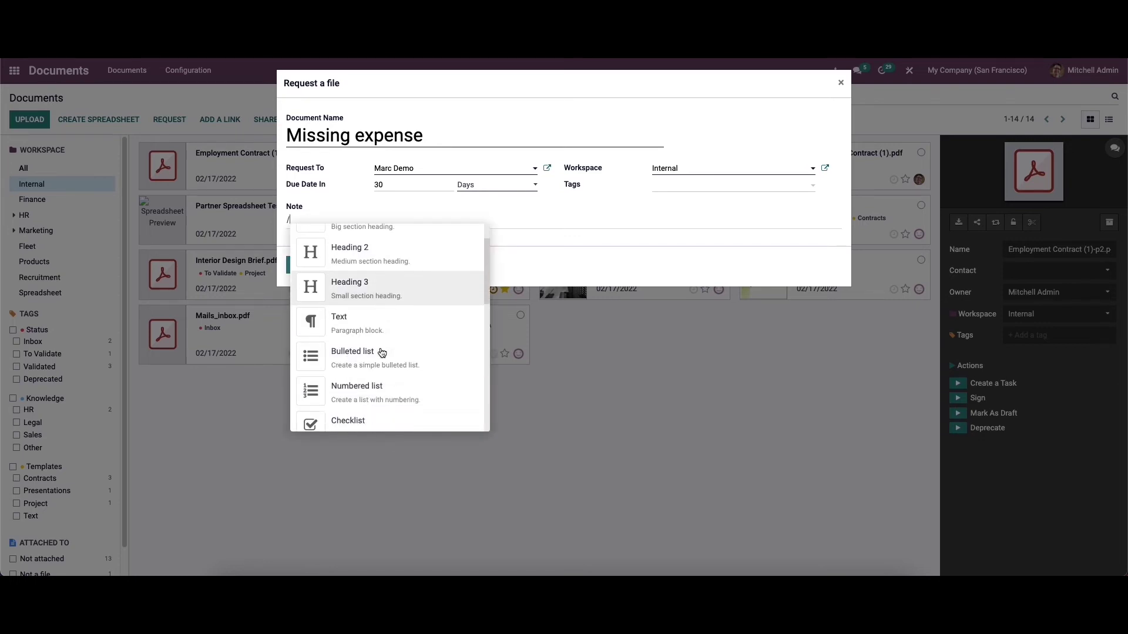
pyautogui.scroll(5, 364, 271)
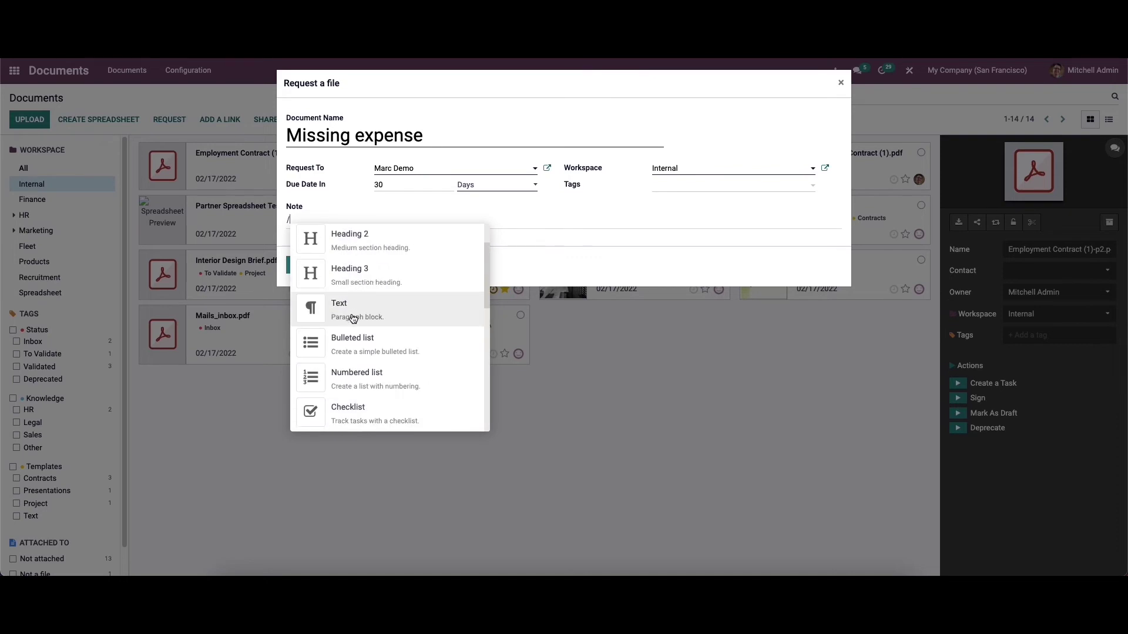
pyautogui.click(350, 307)
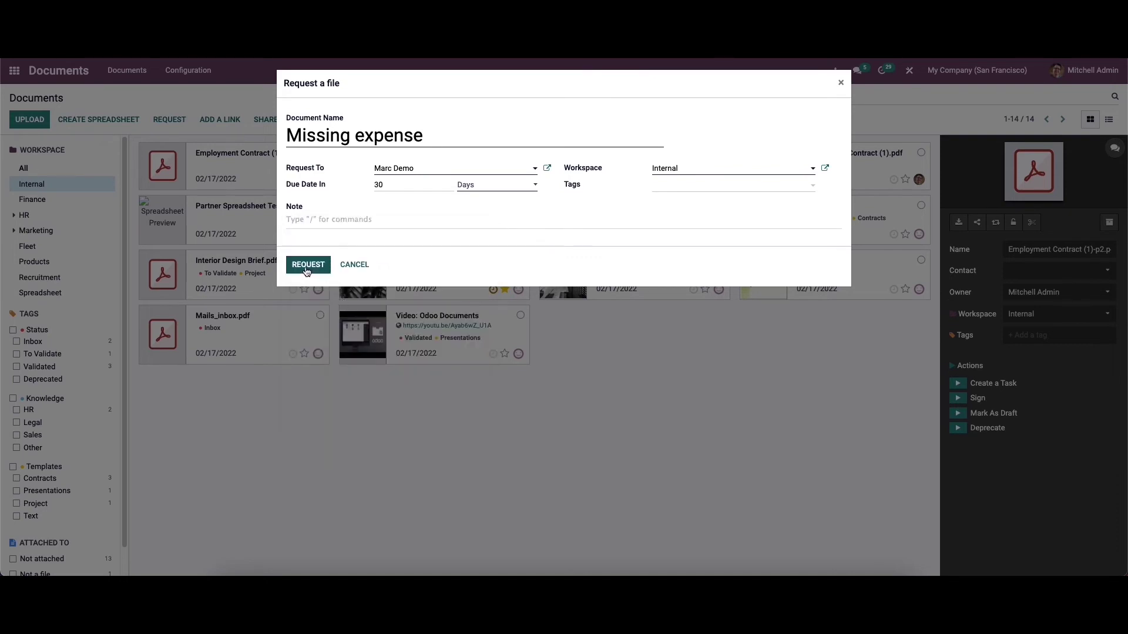
pyautogui.click(306, 265)
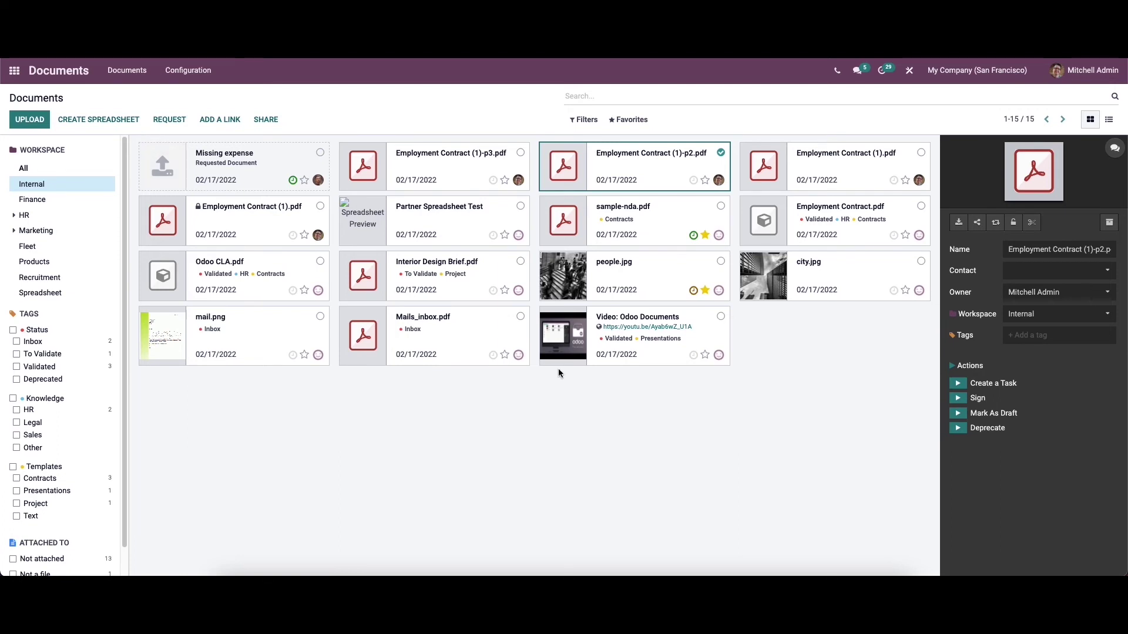
# Create a task from Employment Contract (1)-p2.pdf, view its editable form and a blank task form, and return to the documents.
pyautogui.click(958, 383)
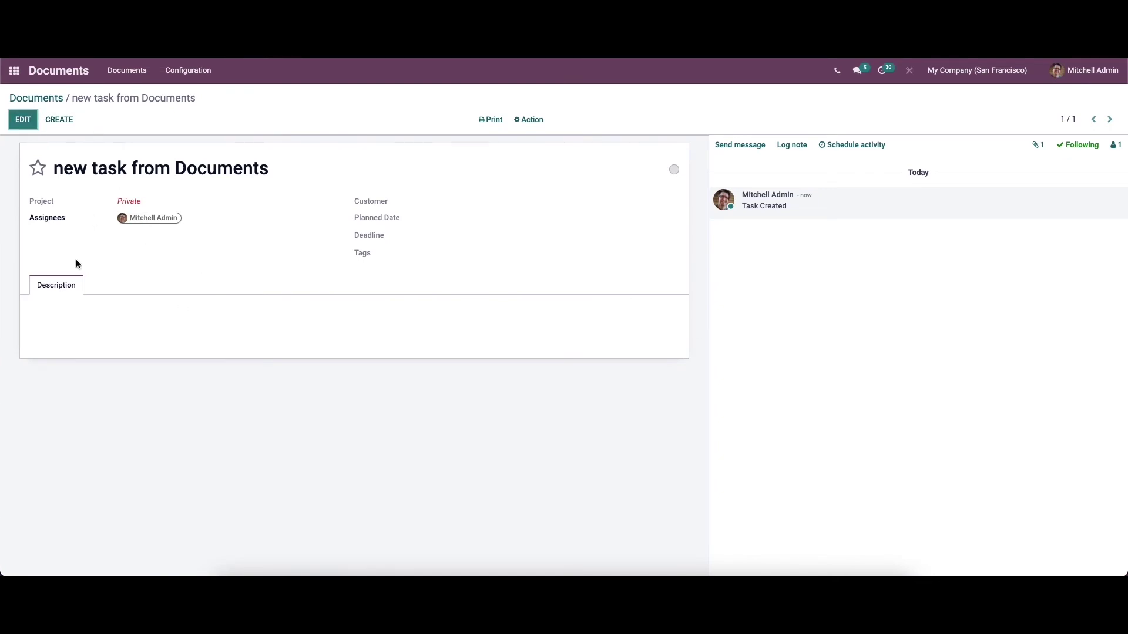
pyautogui.click(25, 120)
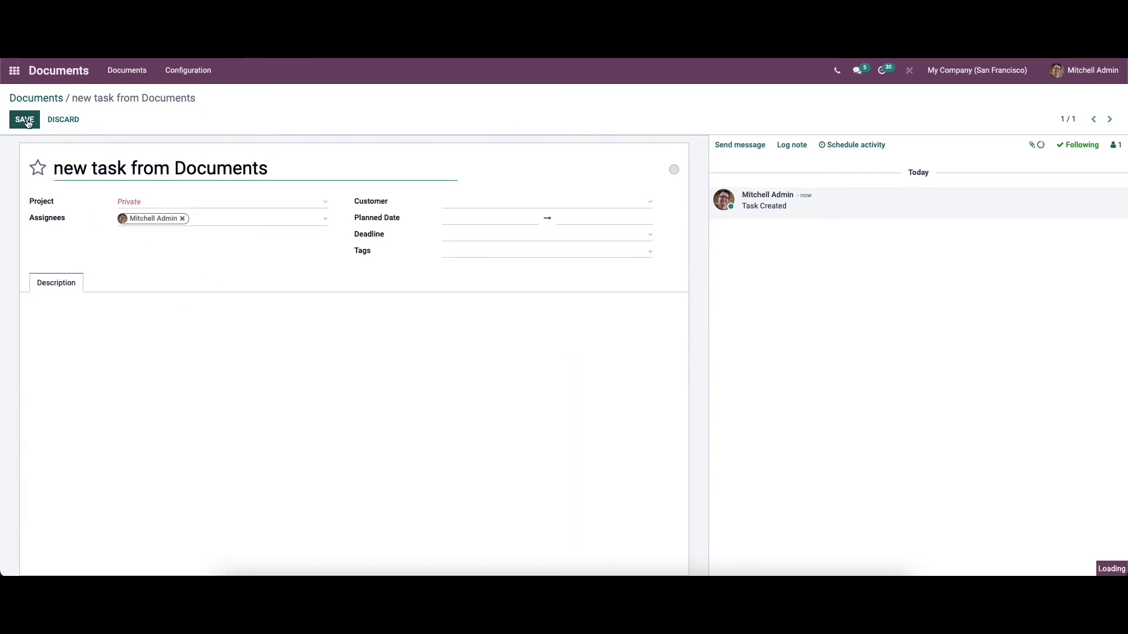
pyautogui.click(59, 120)
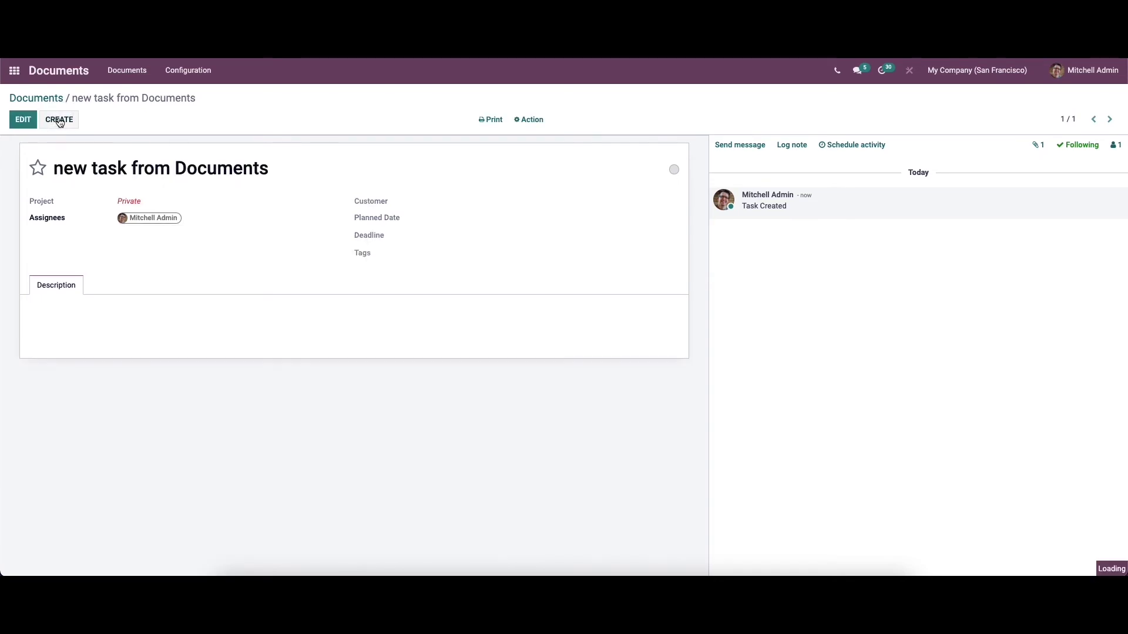
pyautogui.click(59, 120)
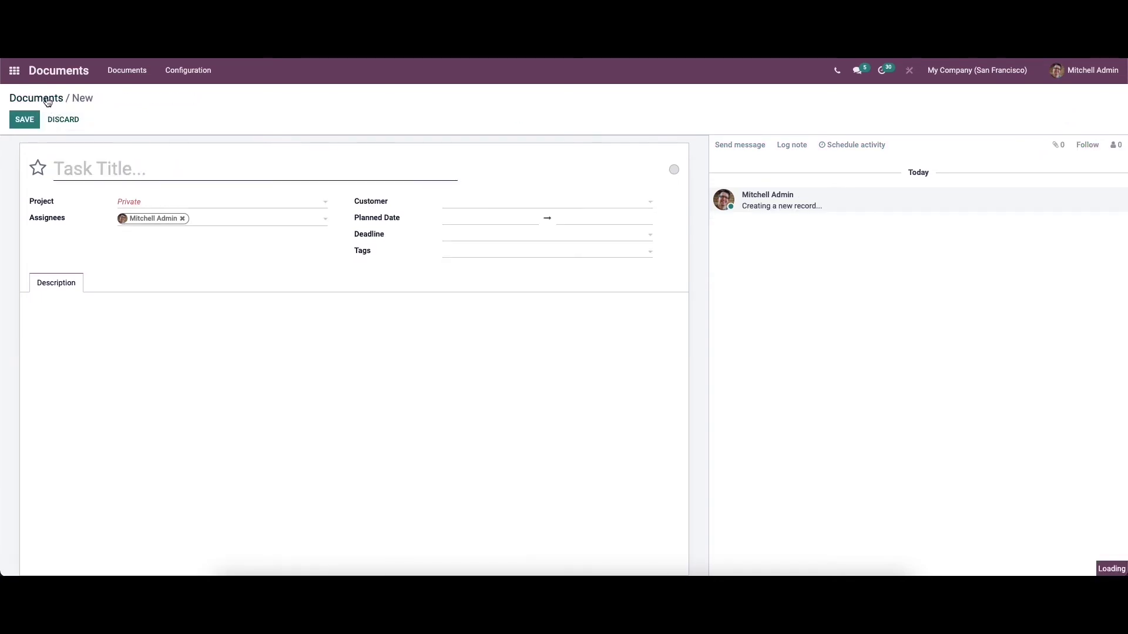
pyautogui.click(48, 100)
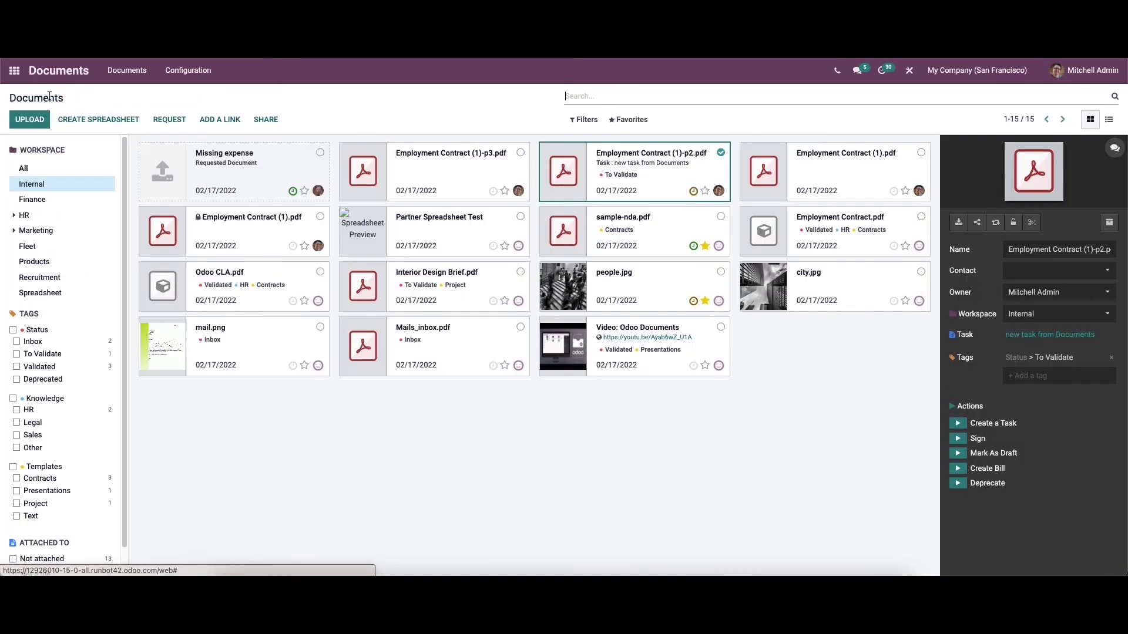
# Start a signature template from Employment Contract (1)-p2.pdf and place a Signature field and a Name field above section 4.4.
pyautogui.click(958, 442)
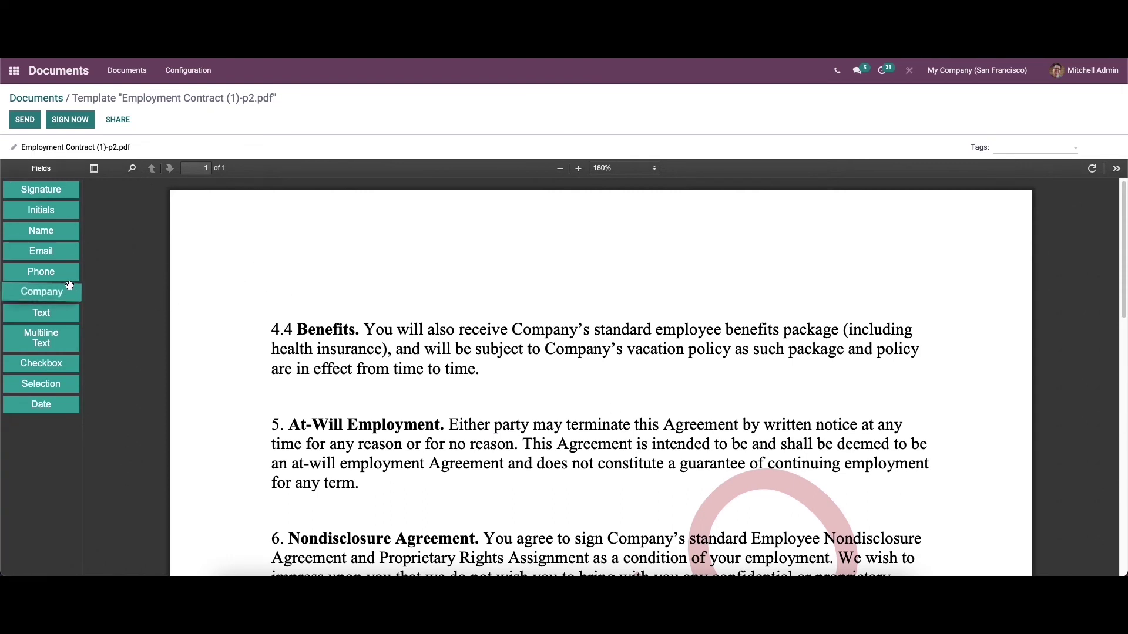
pyautogui.moveTo(57, 192)
pyautogui.mouseDown()
pyautogui.moveTo(226, 211)
pyautogui.moveTo(730, 226)
pyautogui.mouseUp()
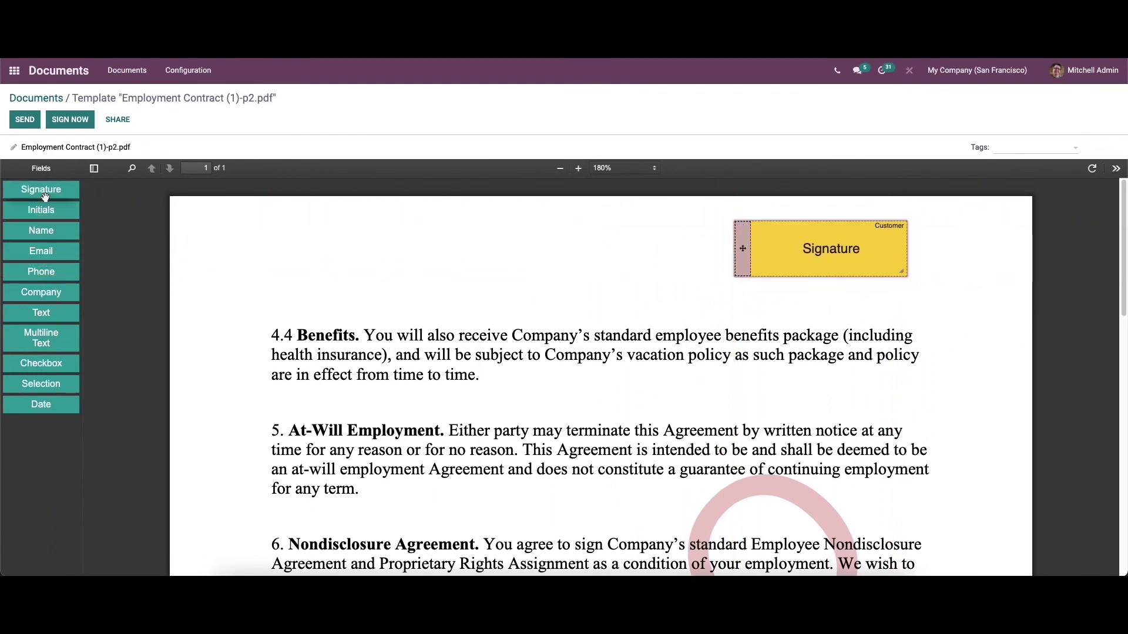
pyautogui.moveTo(52, 231); pyautogui.dragTo(362, 264)
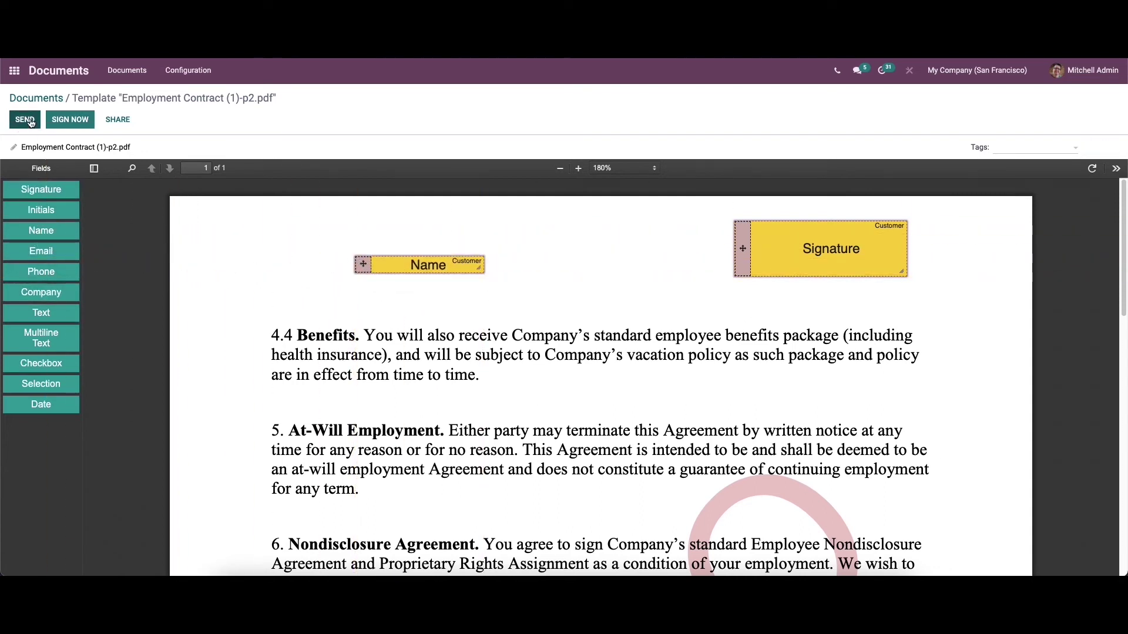
# Request to sign the contract page immediately and fill in its signature and name fields.
pyautogui.click(69, 120)
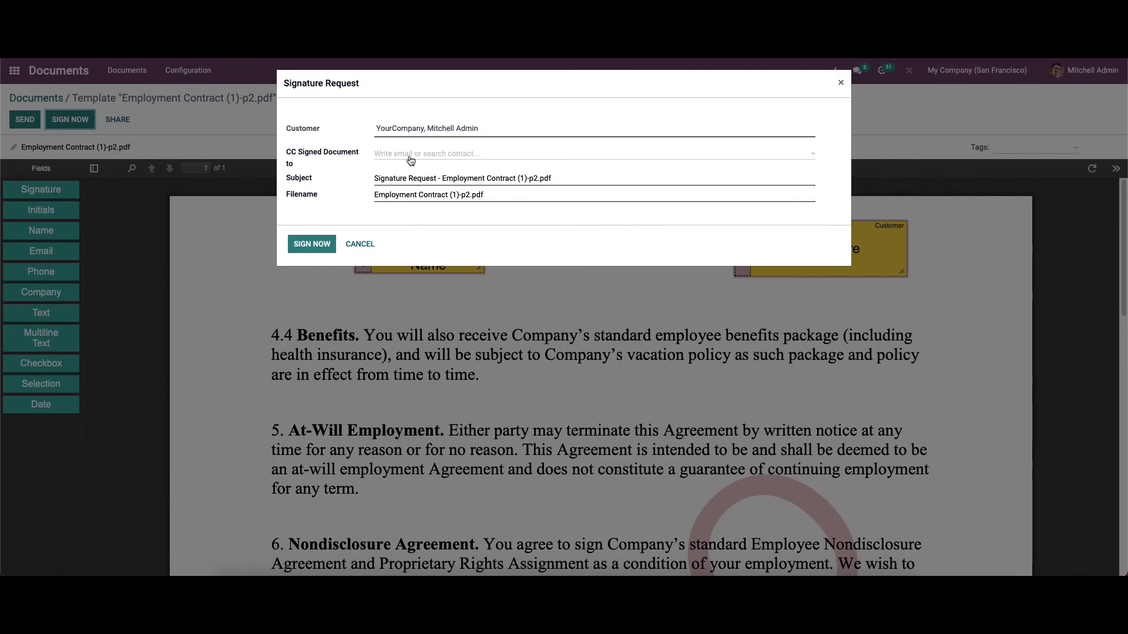
pyautogui.click(322, 242)
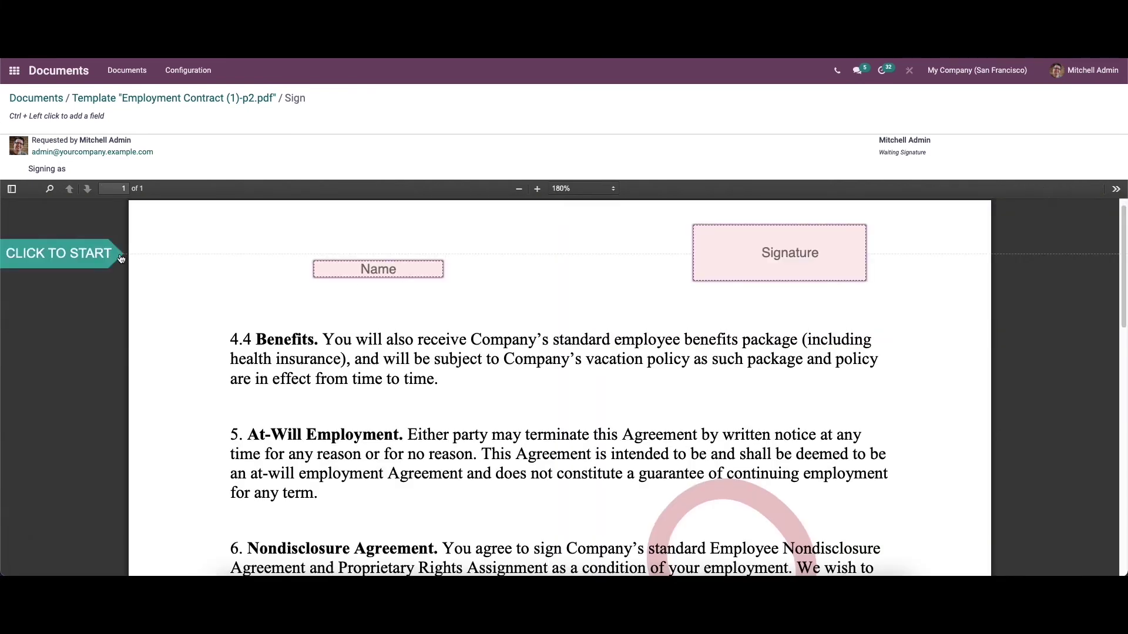
pyautogui.click(89, 219)
pyautogui.click(28, 231)
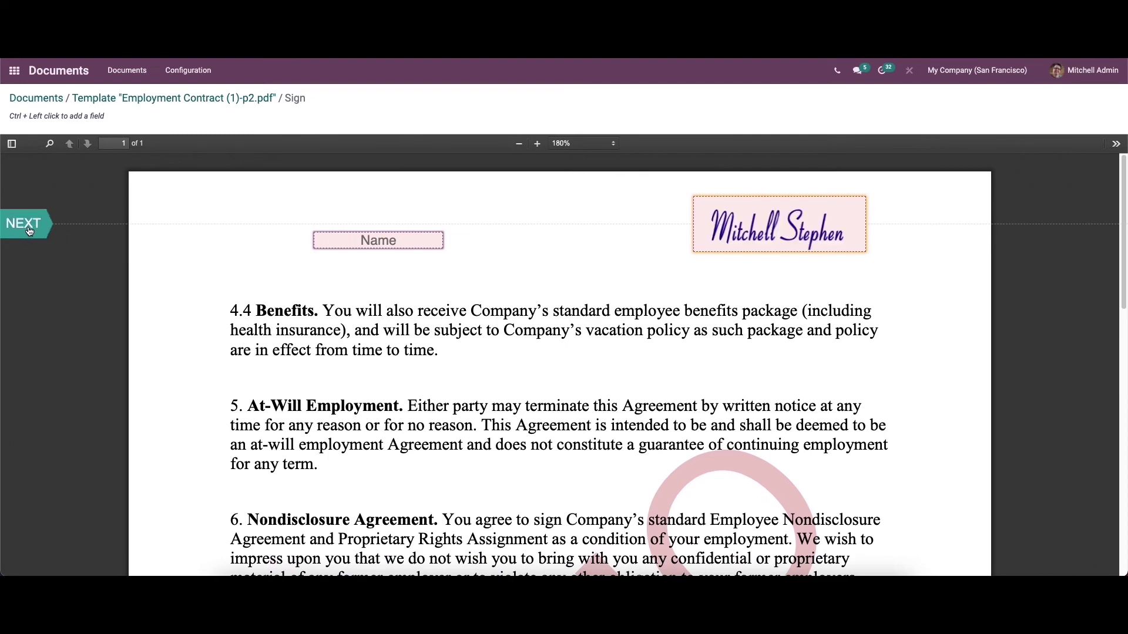
pyautogui.click(17, 233)
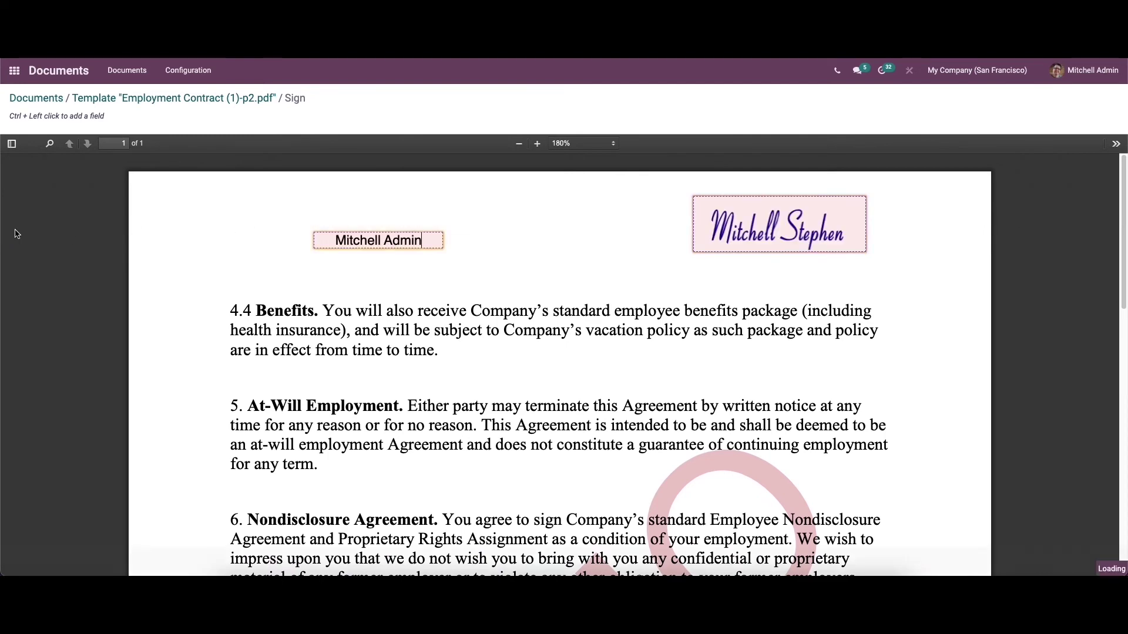
pyautogui.click(29, 232)
# Validate and send the completed contract page, and open the signed document.
pyautogui.click(417, 354)
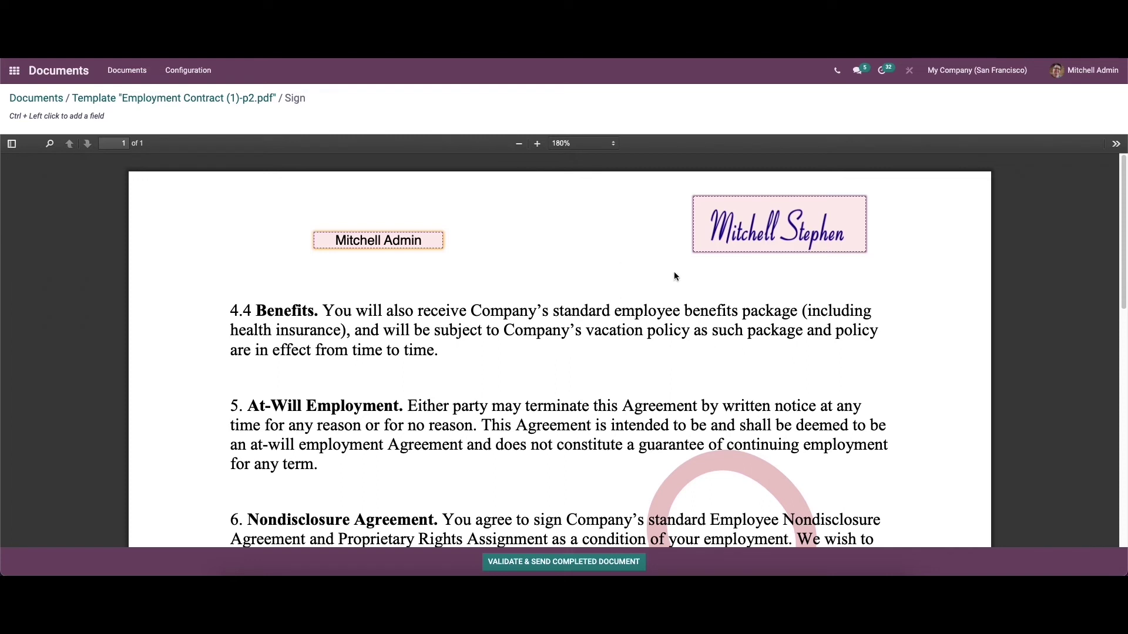
pyautogui.click(598, 566)
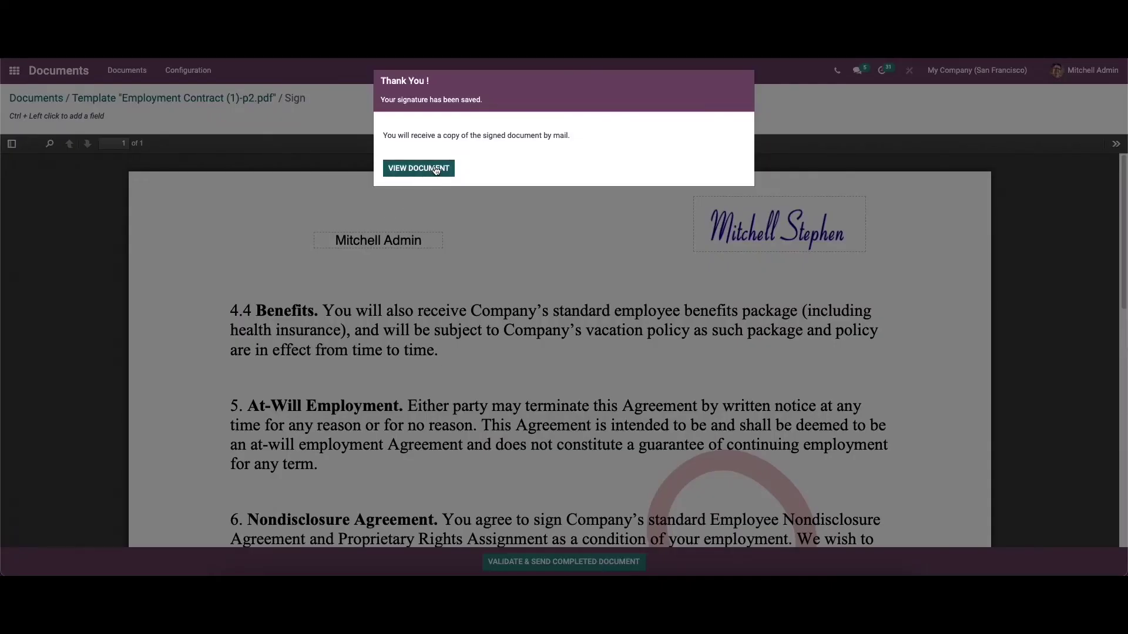
pyautogui.click(436, 170)
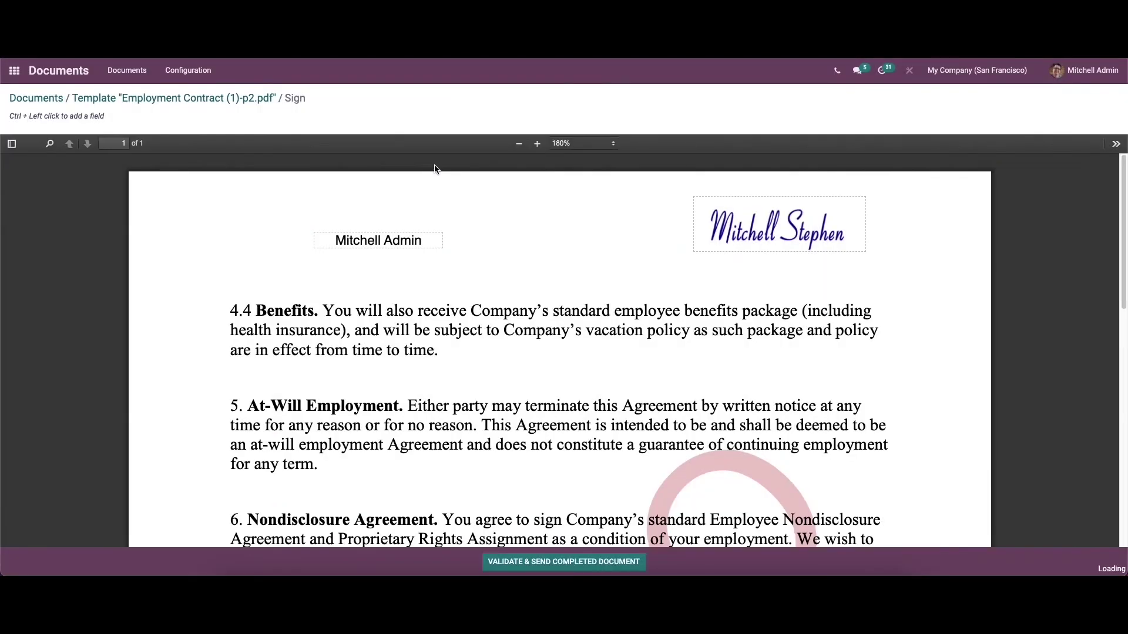
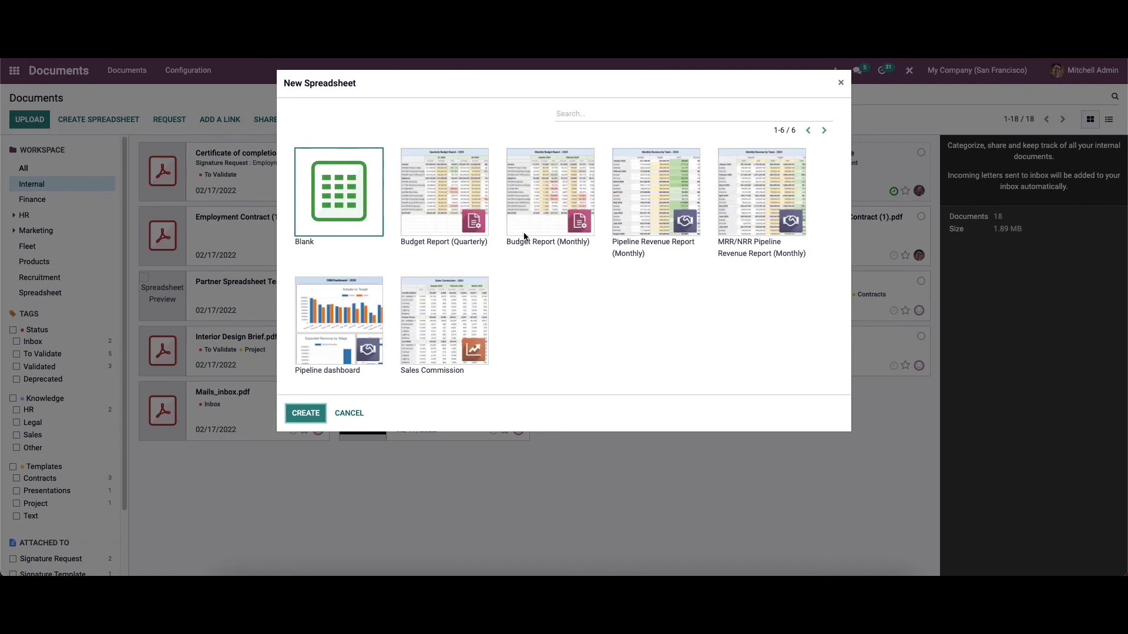
# Create a new spreadsheet from the Blank template and return to the documents overview.
pyautogui.click(309, 415)
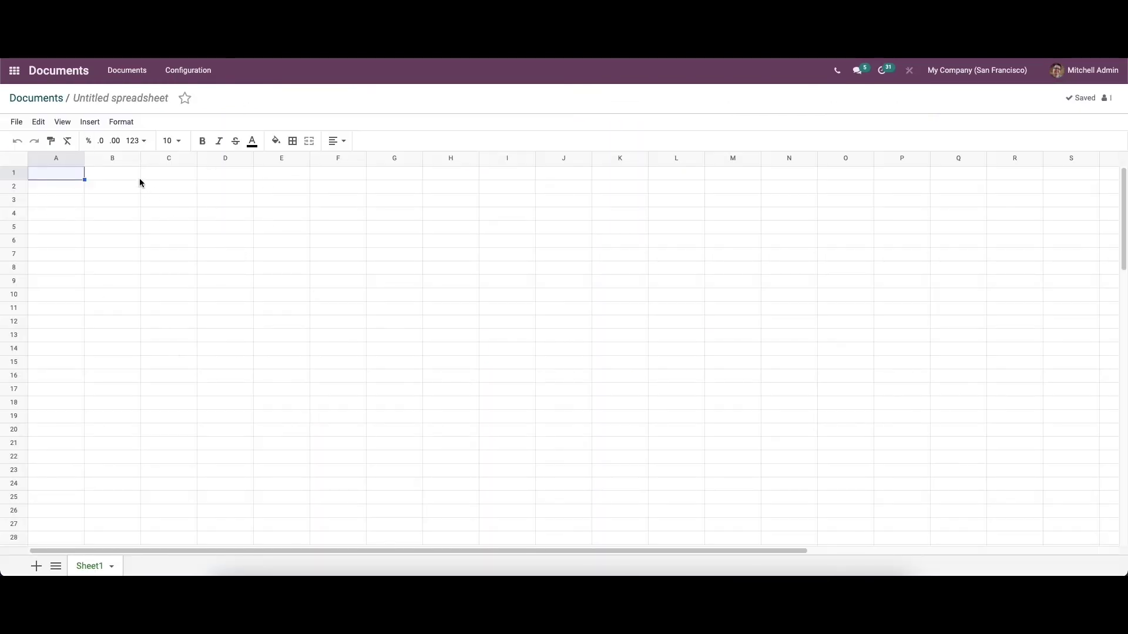
pyautogui.click(51, 99)
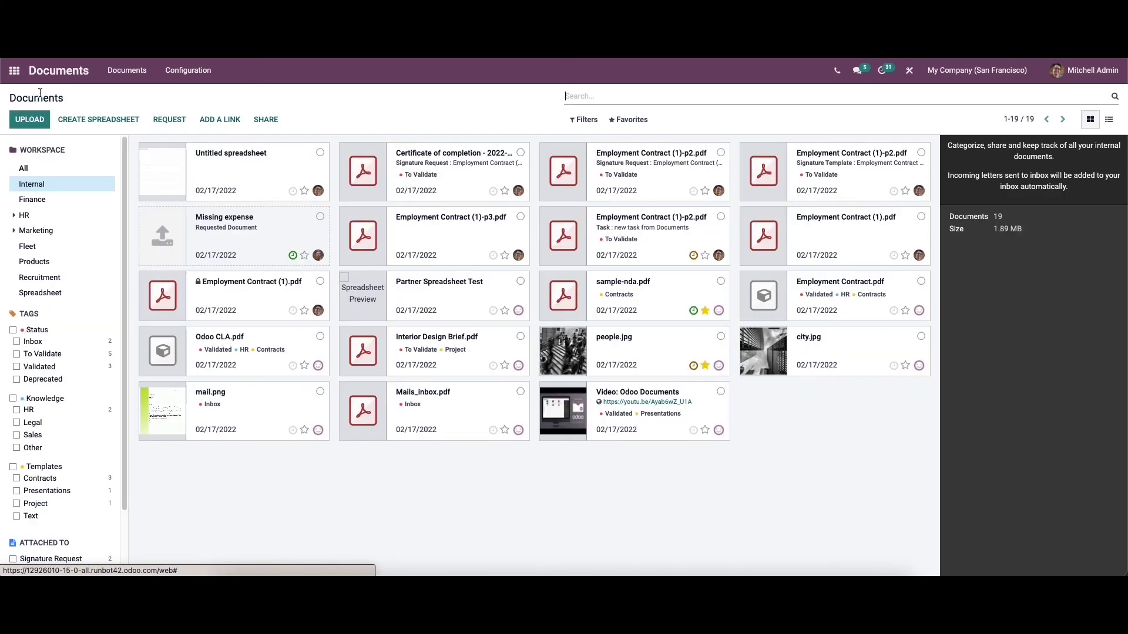
# Switch from Documents to the Accounting app.
pyautogui.click(14, 70)
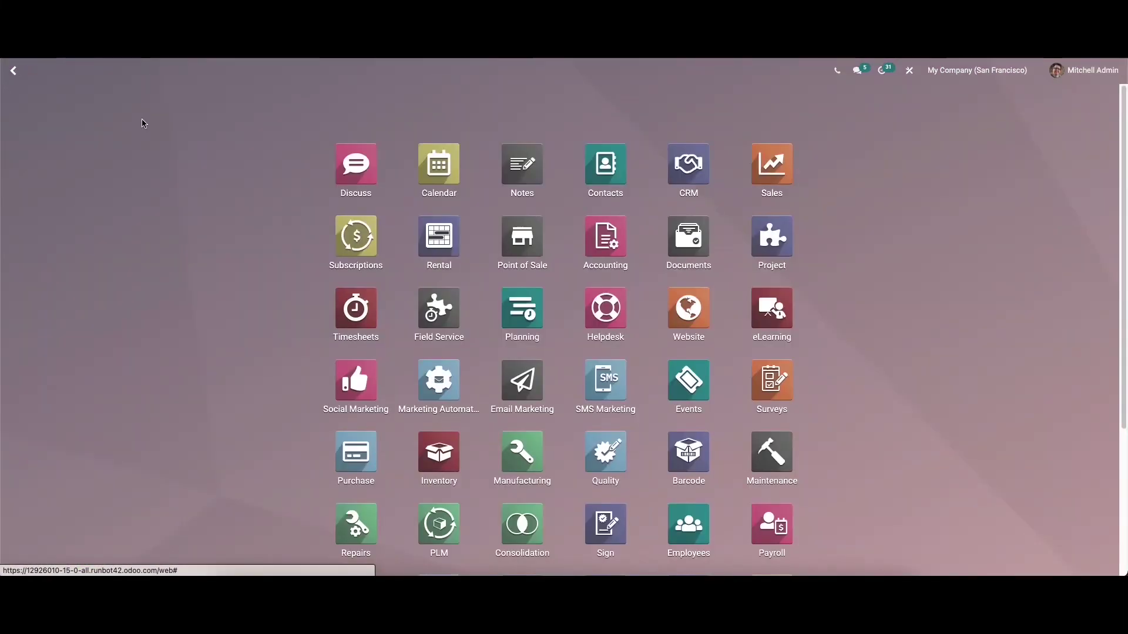
pyautogui.write('ac')
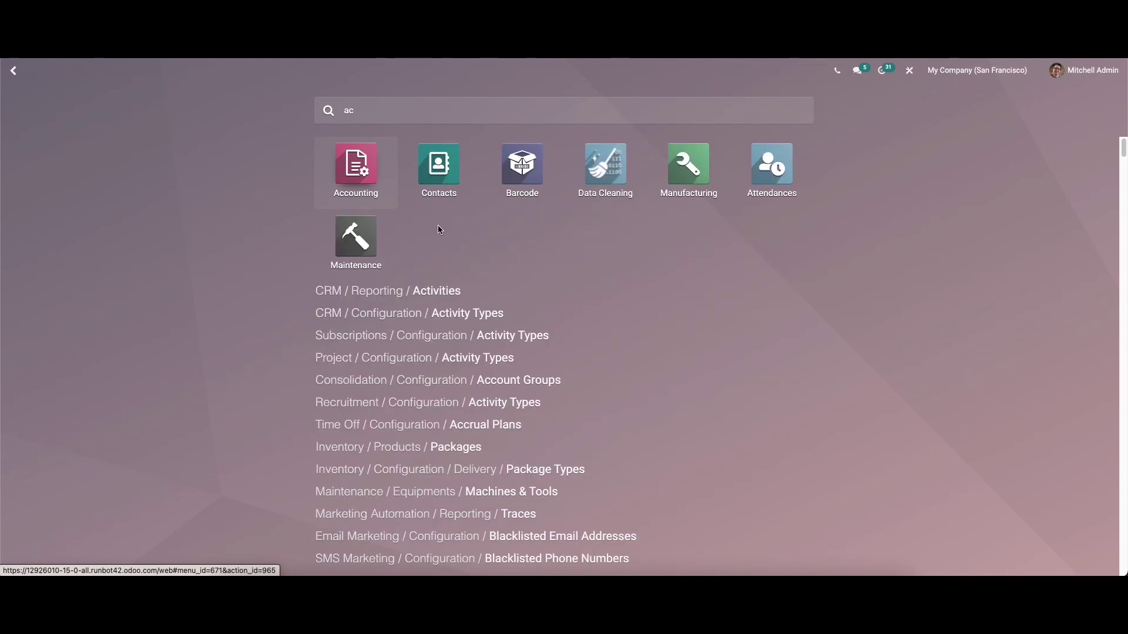
pyautogui.click(363, 174)
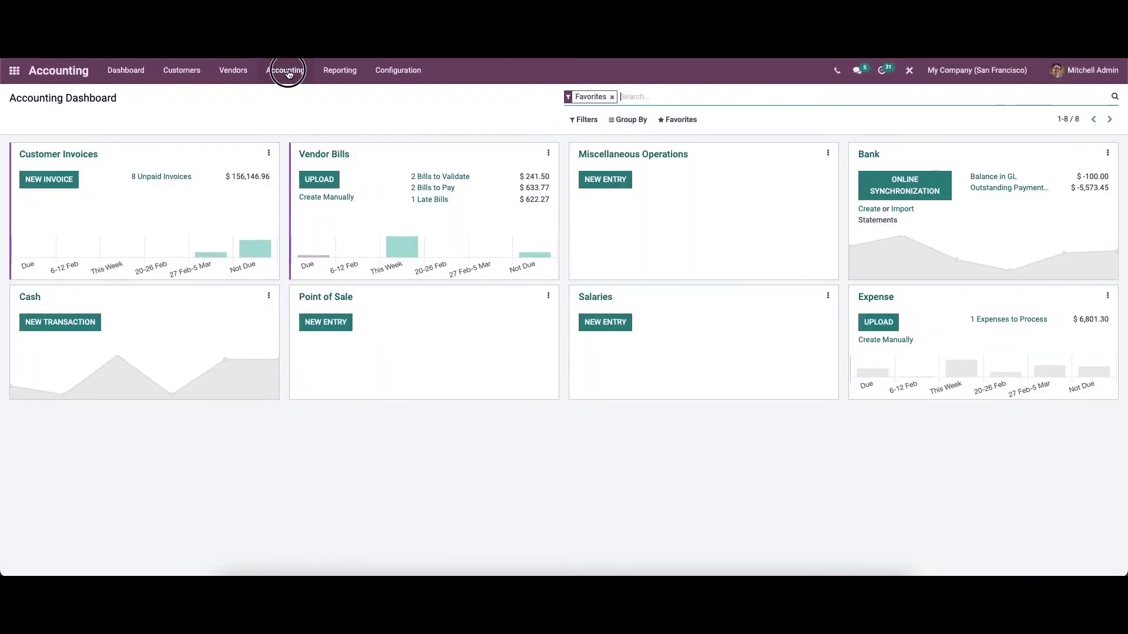
# Open the Invoice Analysis report from the Accounting management reports.
pyautogui.click(288, 71)
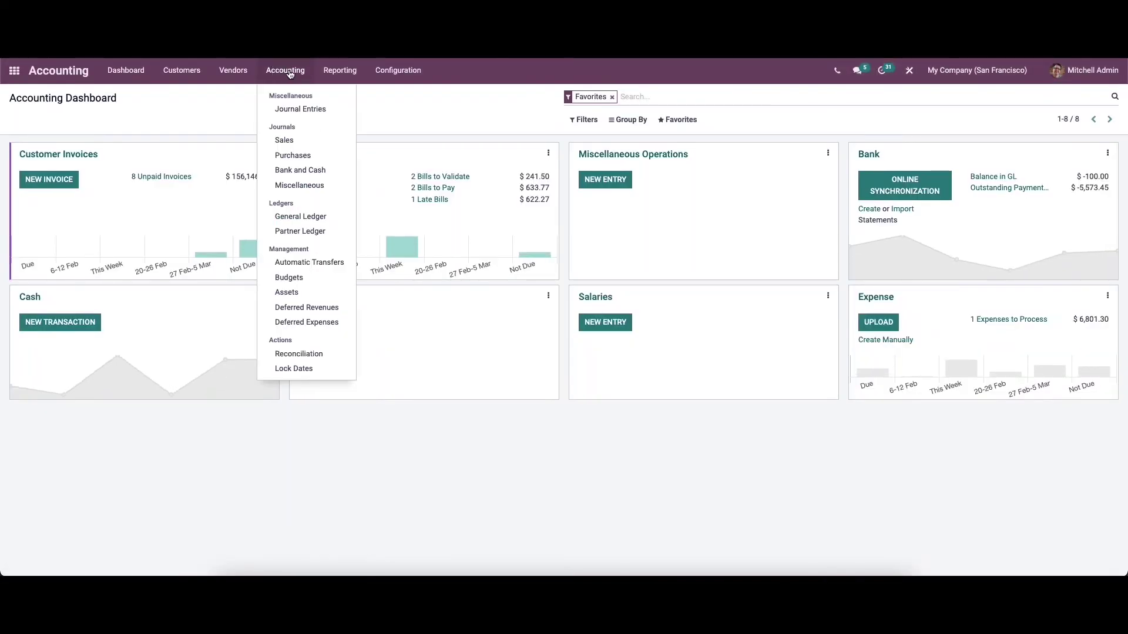
pyautogui.click(340, 71)
pyautogui.scroll(-2, 405, 352)
pyautogui.scroll(-3, 407, 354)
pyautogui.scroll(-2, 404, 346)
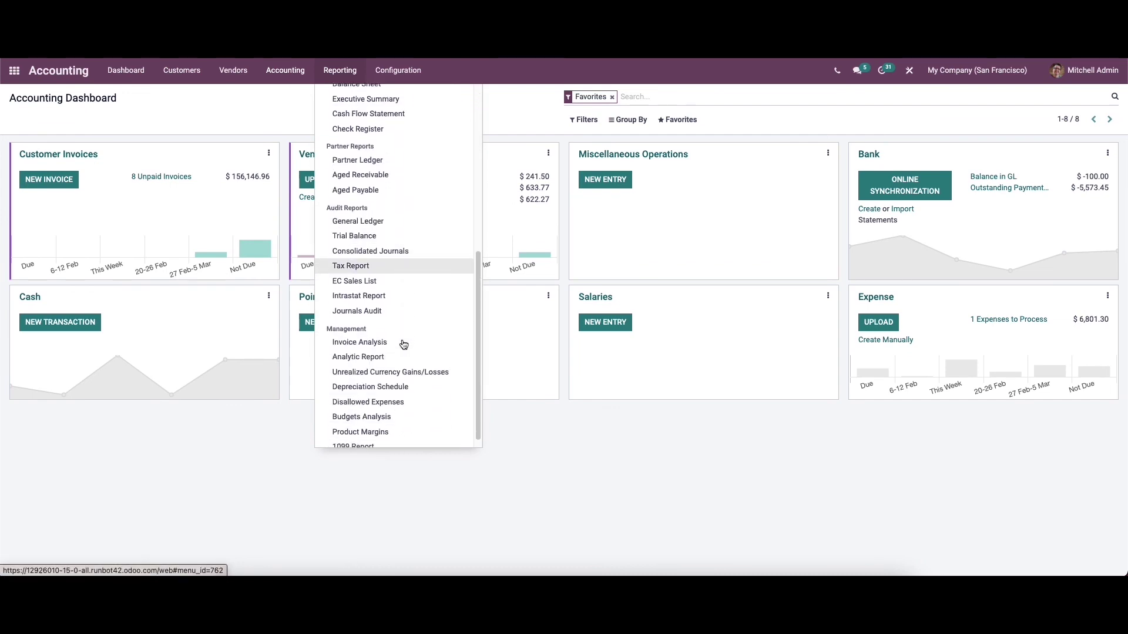
pyautogui.click(374, 333)
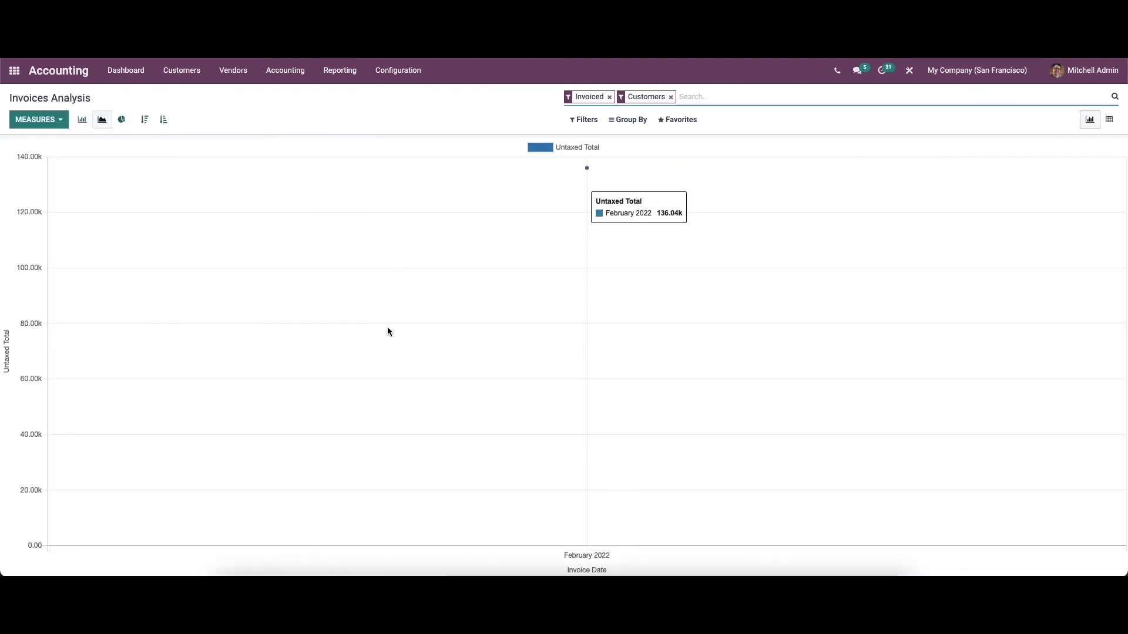
# Show the invoice analysis as a pivot table and insert it into a new spreadsheet.
pyautogui.click(1109, 120)
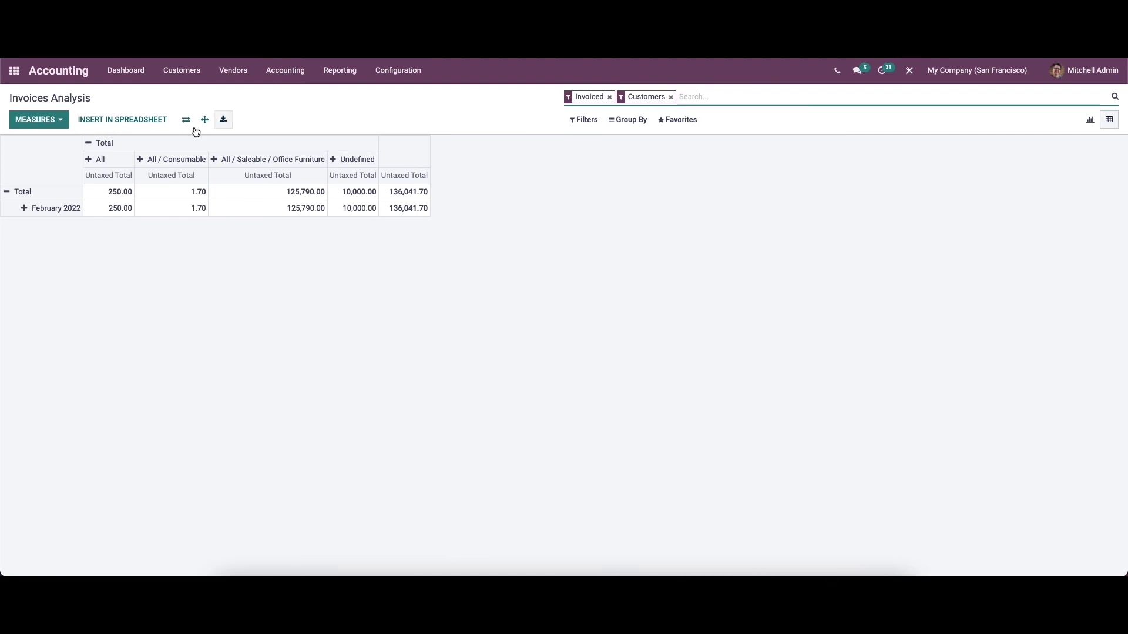
pyautogui.click(128, 123)
pyautogui.click(317, 154)
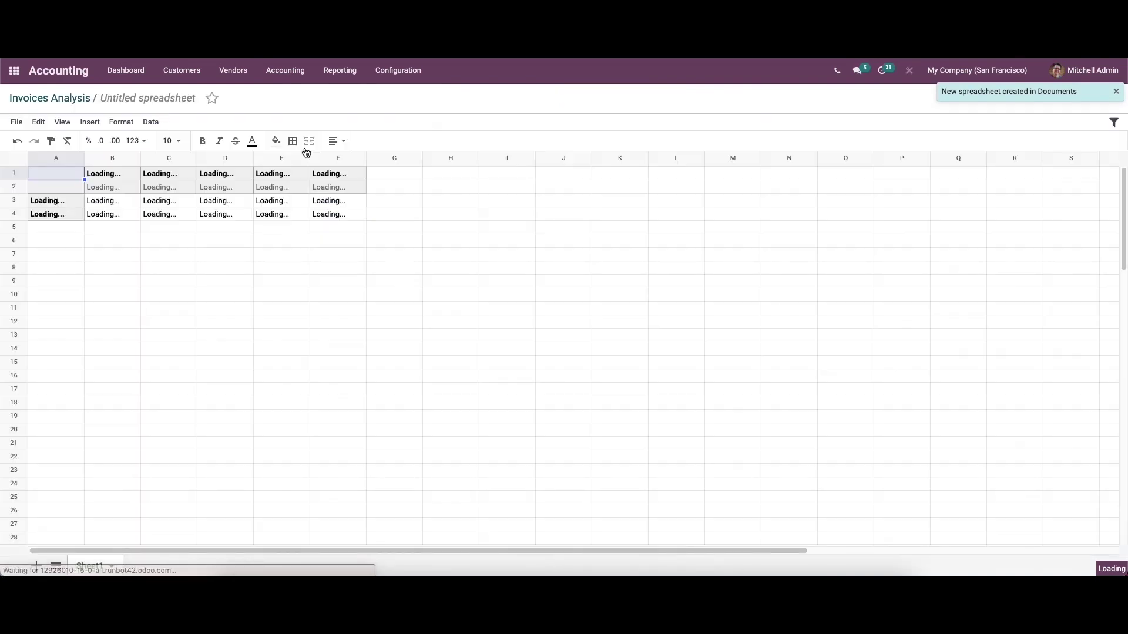
# Rename the untitled spreadsheet as "Invoice analysis 2021".
pyautogui.click(134, 97)
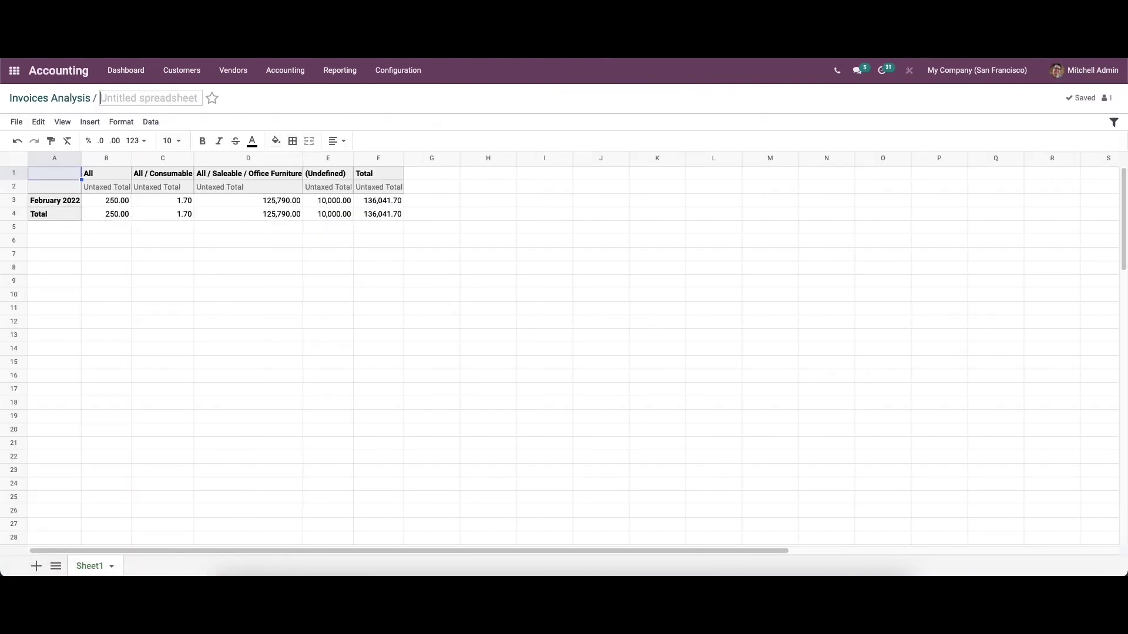
pyautogui.write('in')
pyautogui.press('BackSpace')
pyautogui.press('BackSpace')
pyautogui.write('Invoice ')
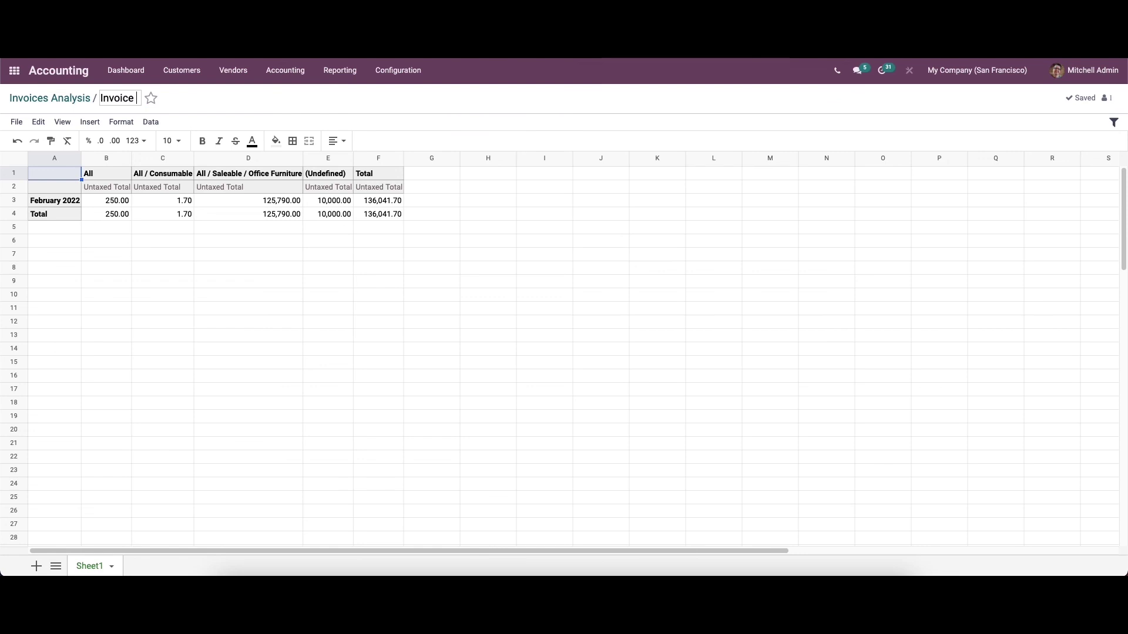
pyautogui.write('analysis 2021')
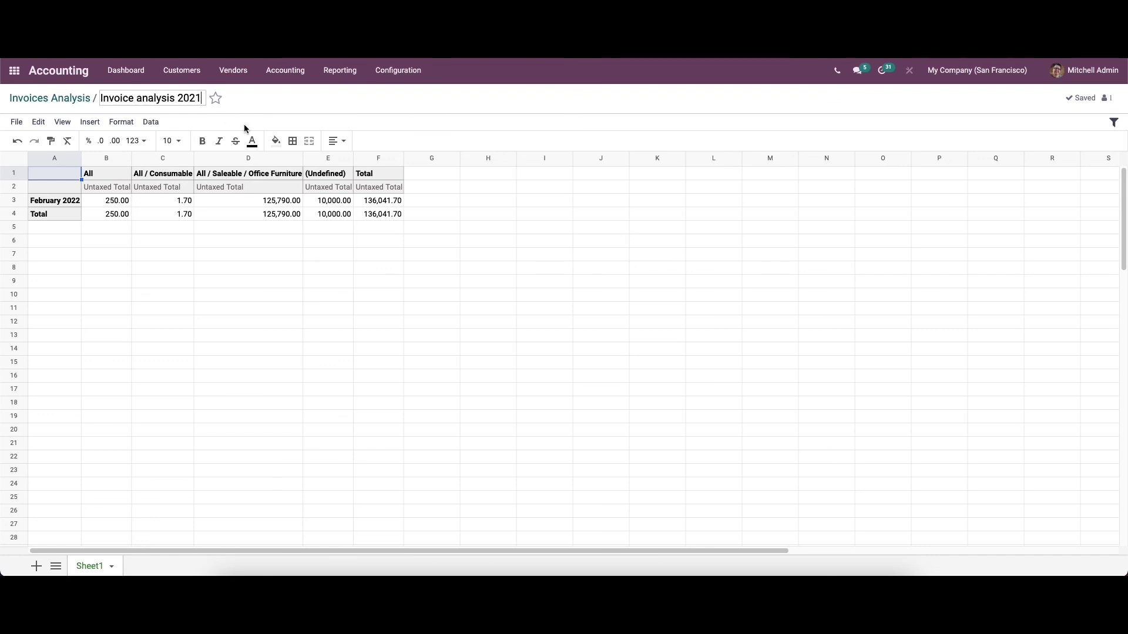
pyautogui.click(193, 254)
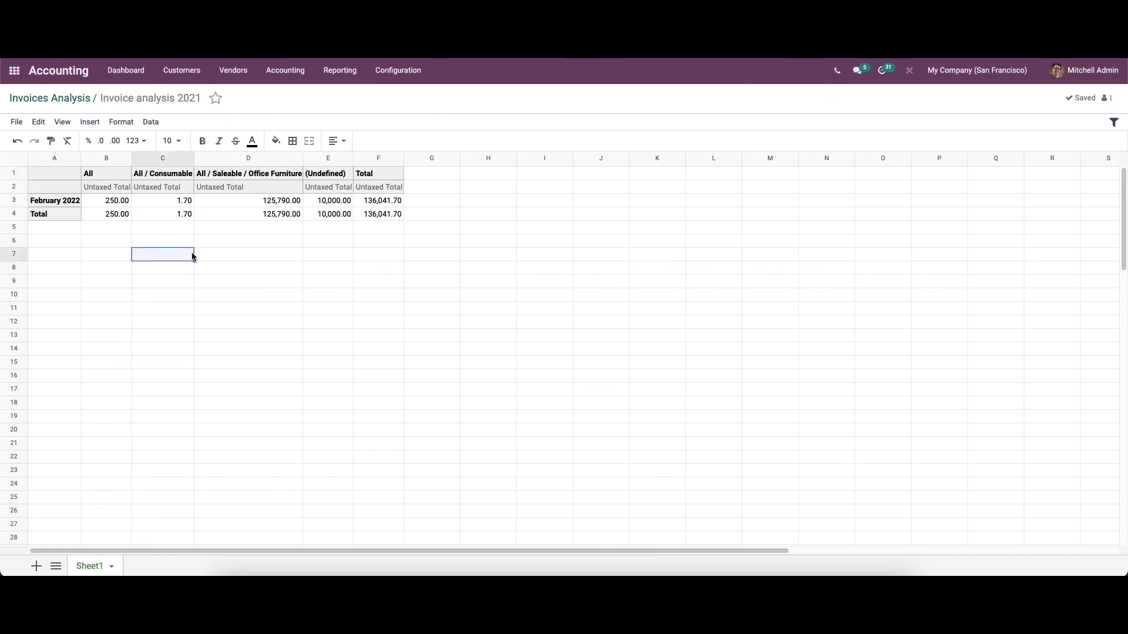
# Return to the Documents app and select the Invoice analysis 2021 file in the Spreadsheet workspace.
pyautogui.click(14, 71)
pyautogui.write('do')
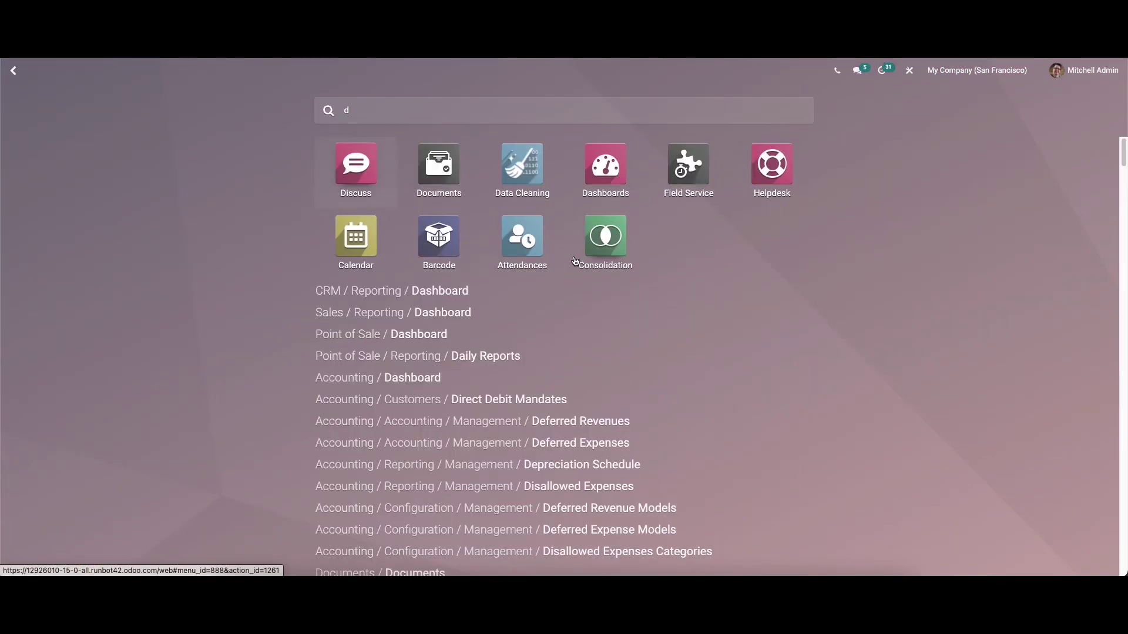
pyautogui.click(350, 180)
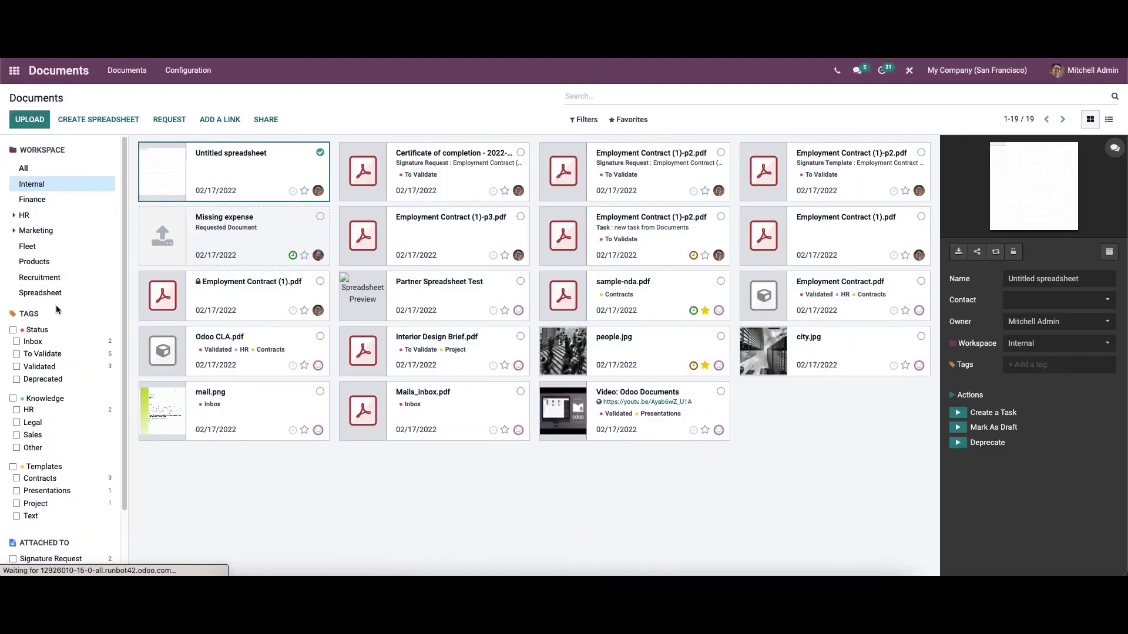
pyautogui.click(56, 293)
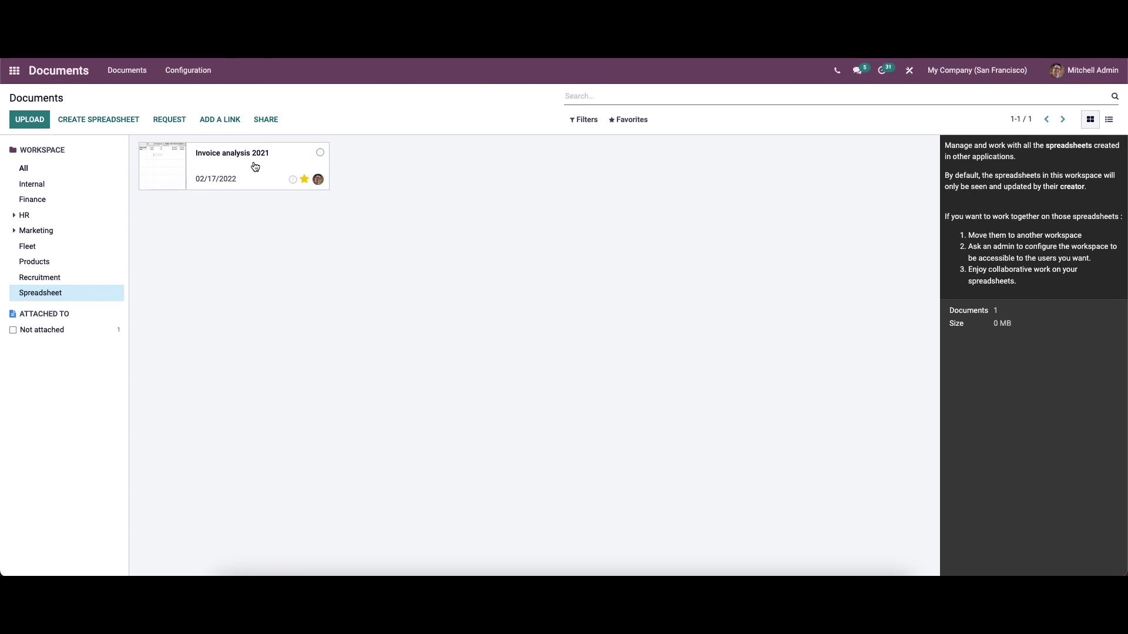
pyautogui.click(320, 153)
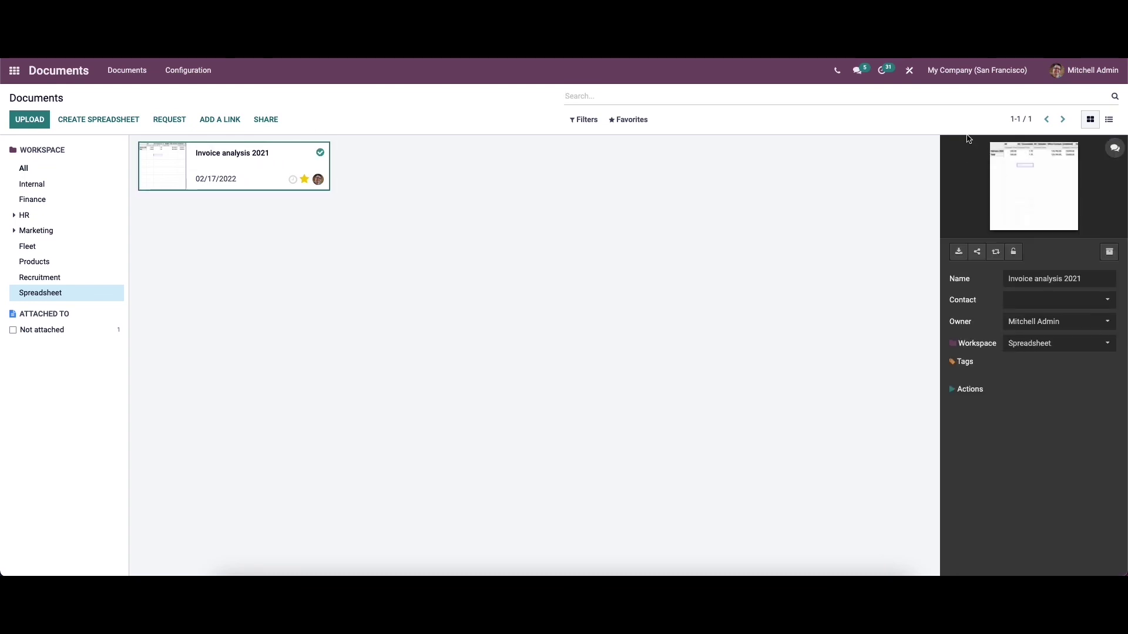